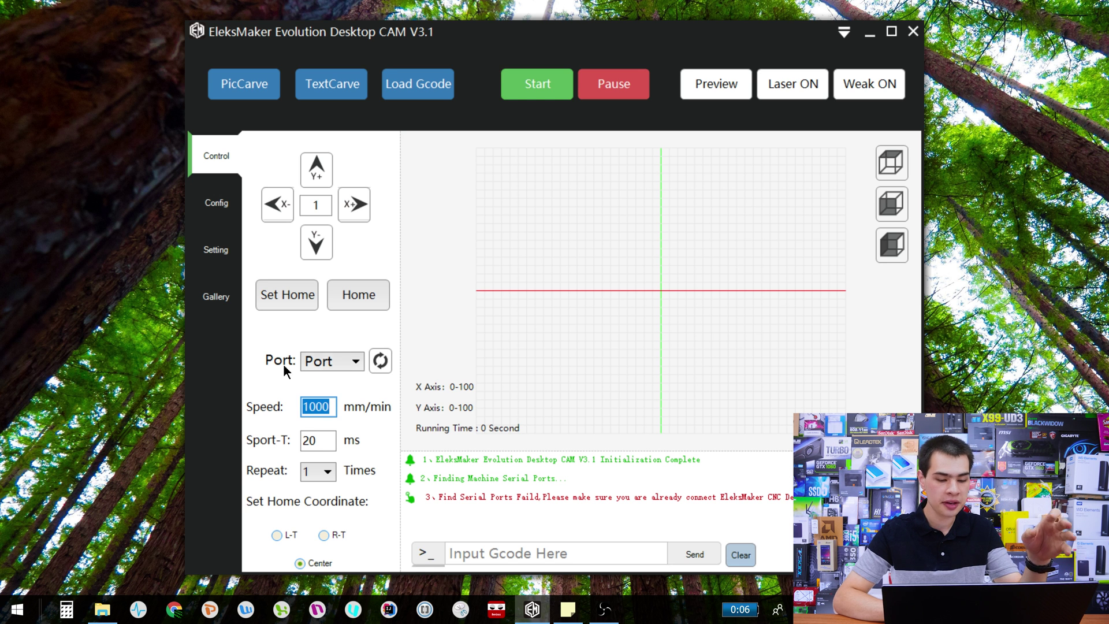
Check the port list for an available serial port
{"action": "left_click", "coordinate": [344, 362]}
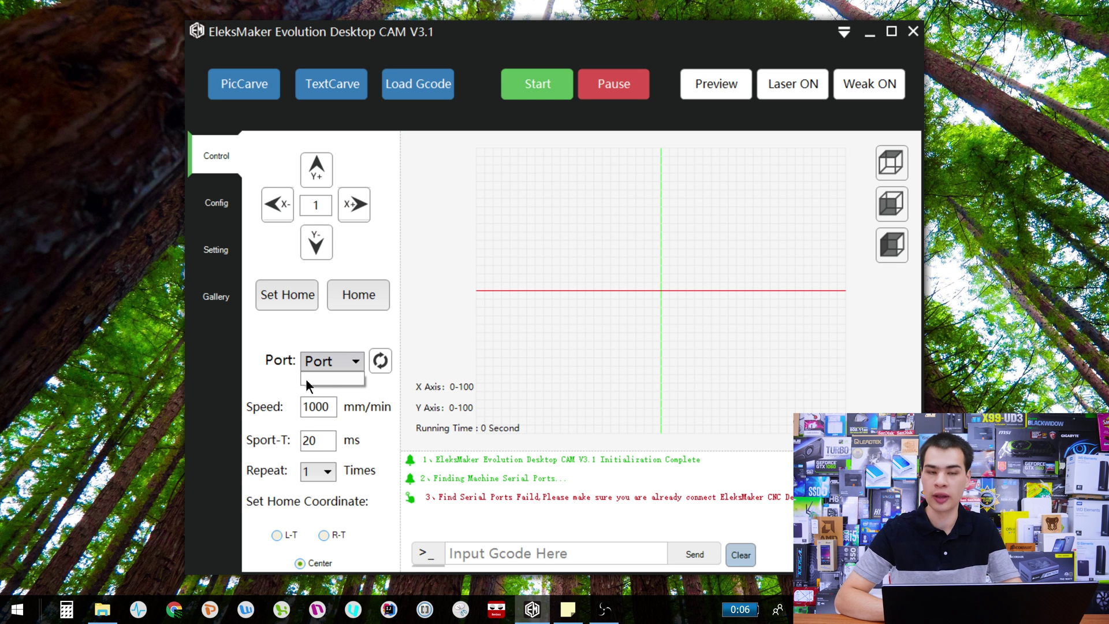
{"action": "left_click", "coordinate": [317, 362]}
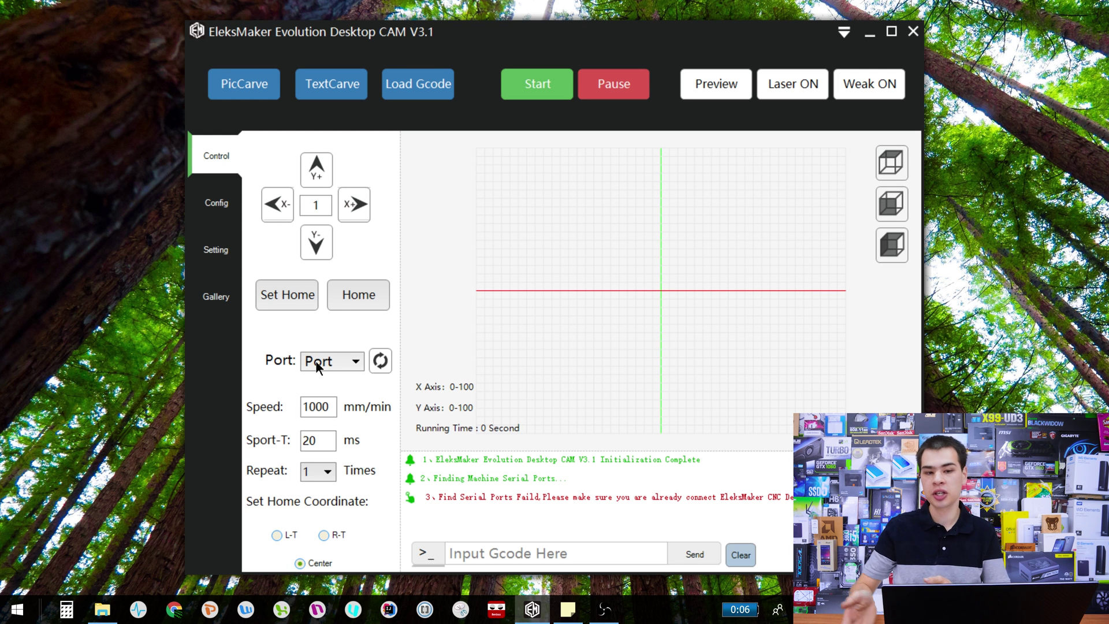
{"action": "left_click", "coordinate": [316, 362]}
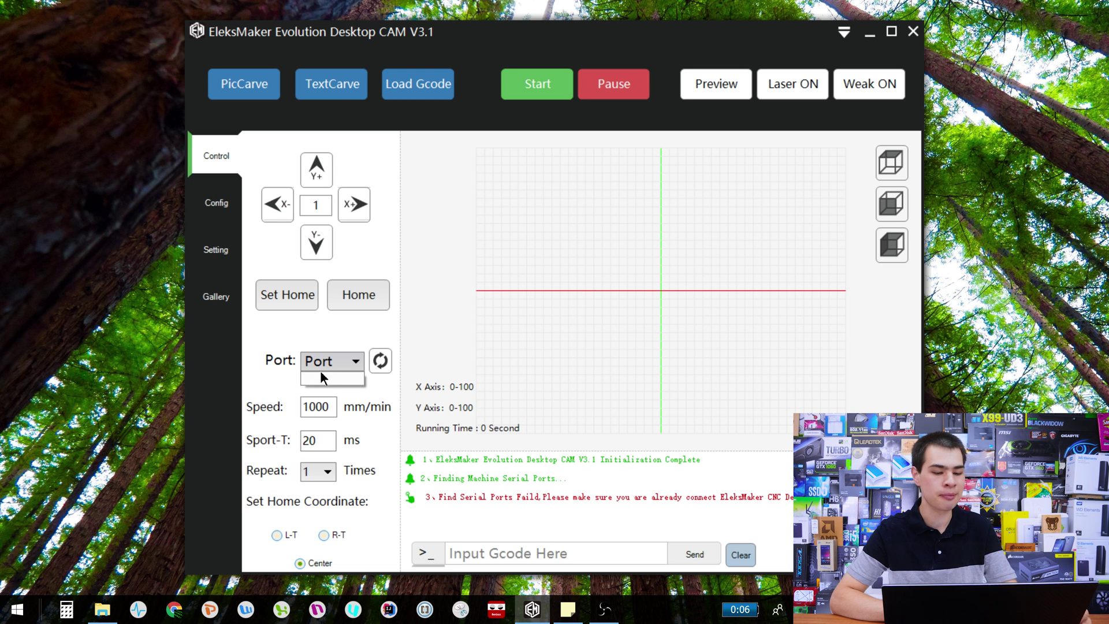
{"action": "left_click", "coordinate": [325, 367]}
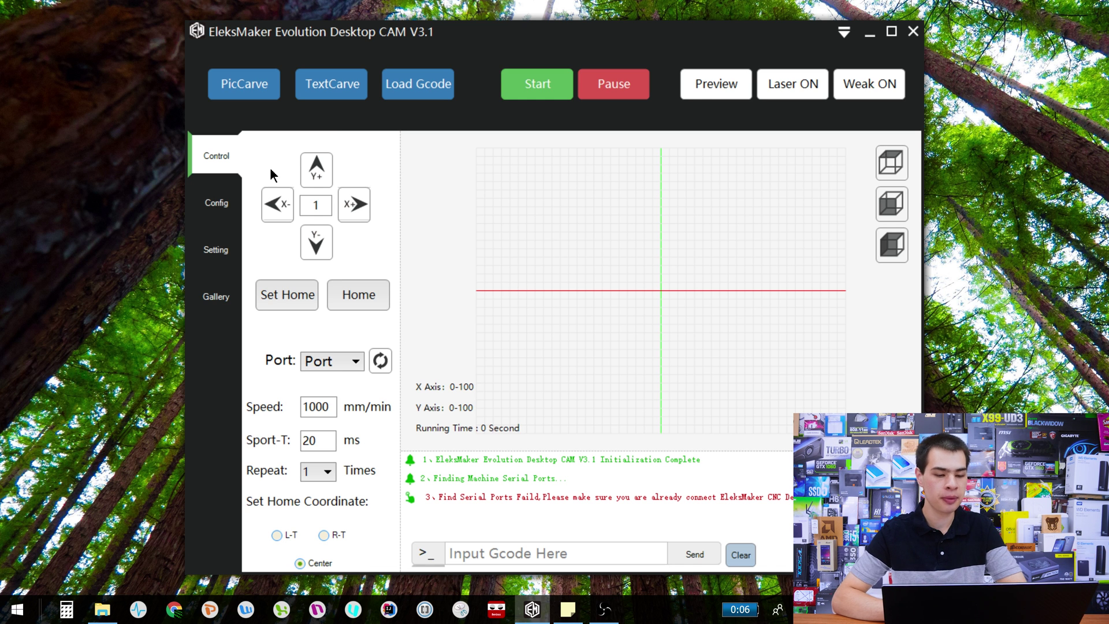
Try a jog step distance of 10 and return it to 1
{"action": "left_click", "coordinate": [315, 207]}
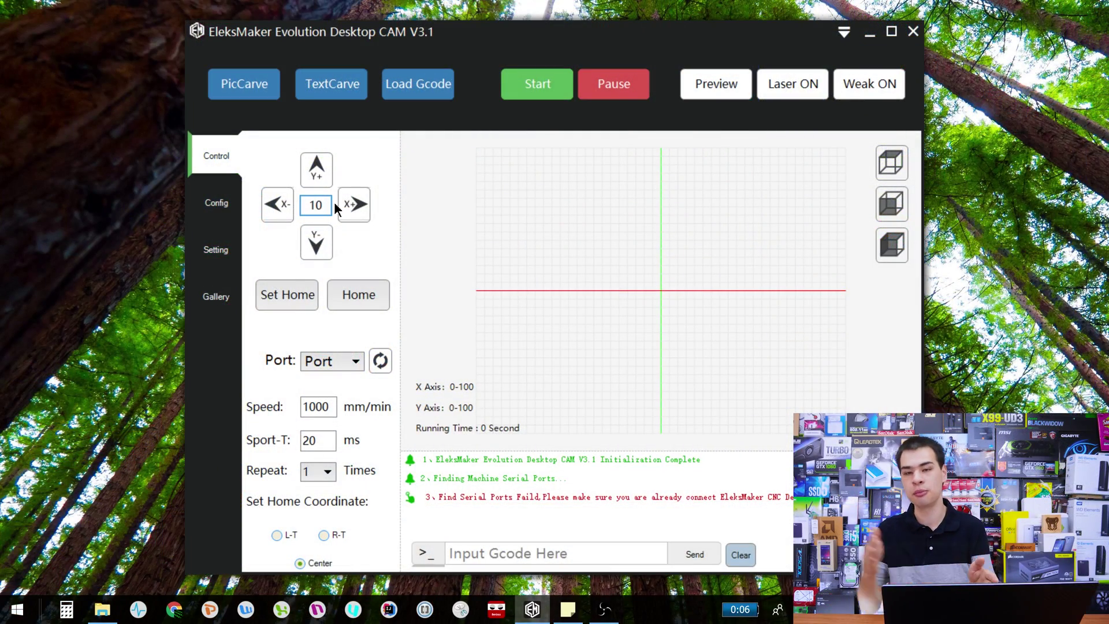
{"action": "key", "text": "BackSpace"}
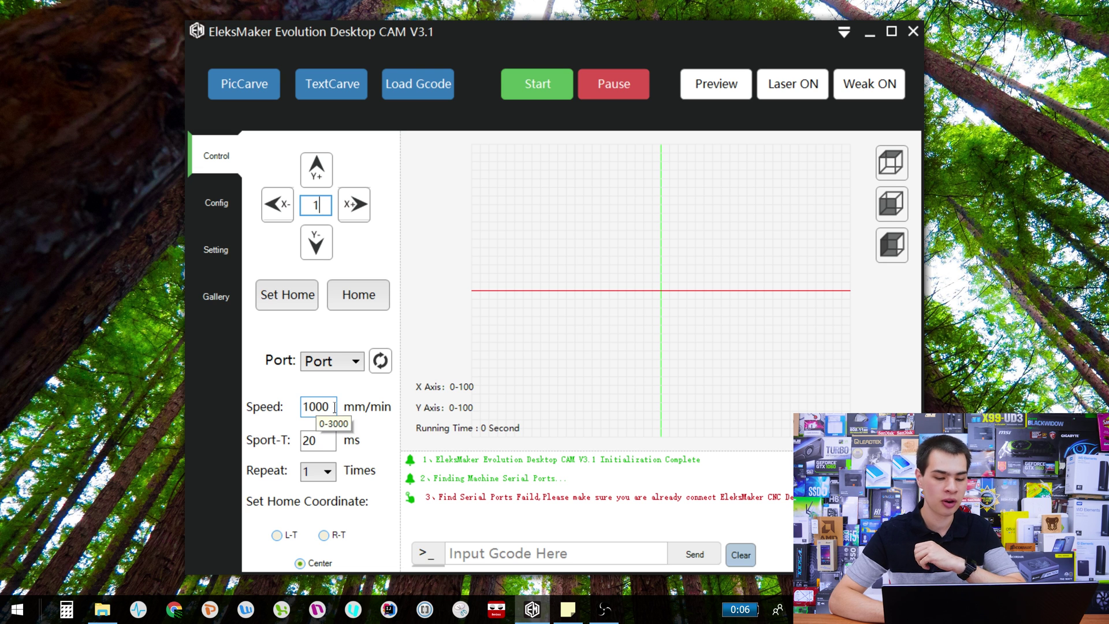
Examine the engraving speed, the Sport-T time and the available repeat counts
{"action": "left_click", "coordinate": [335, 407]}
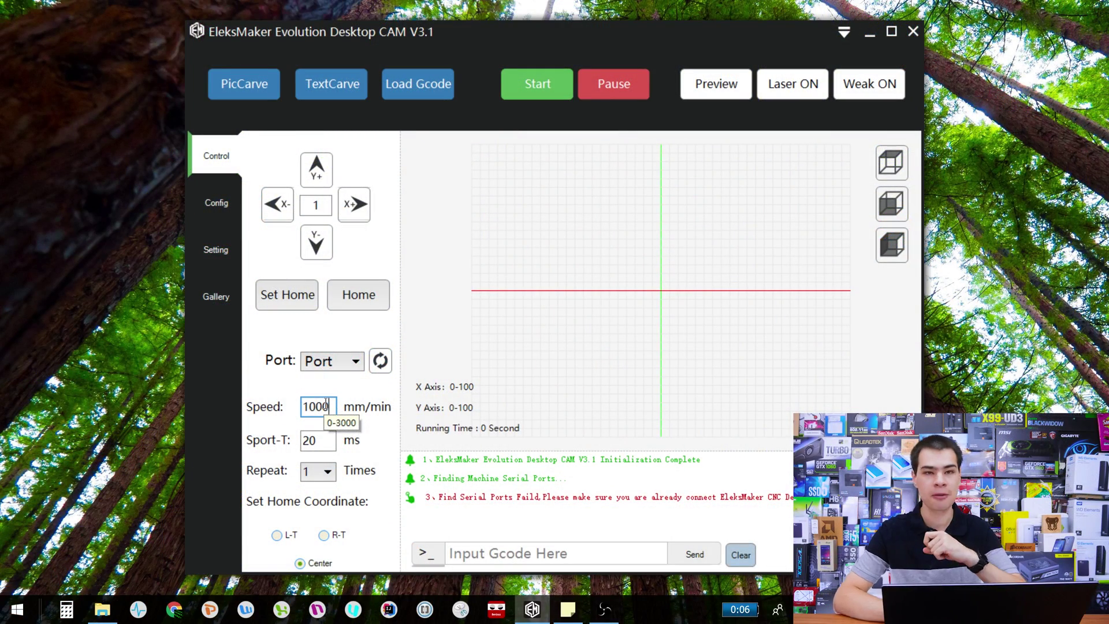
{"action": "left_click", "coordinate": [327, 443]}
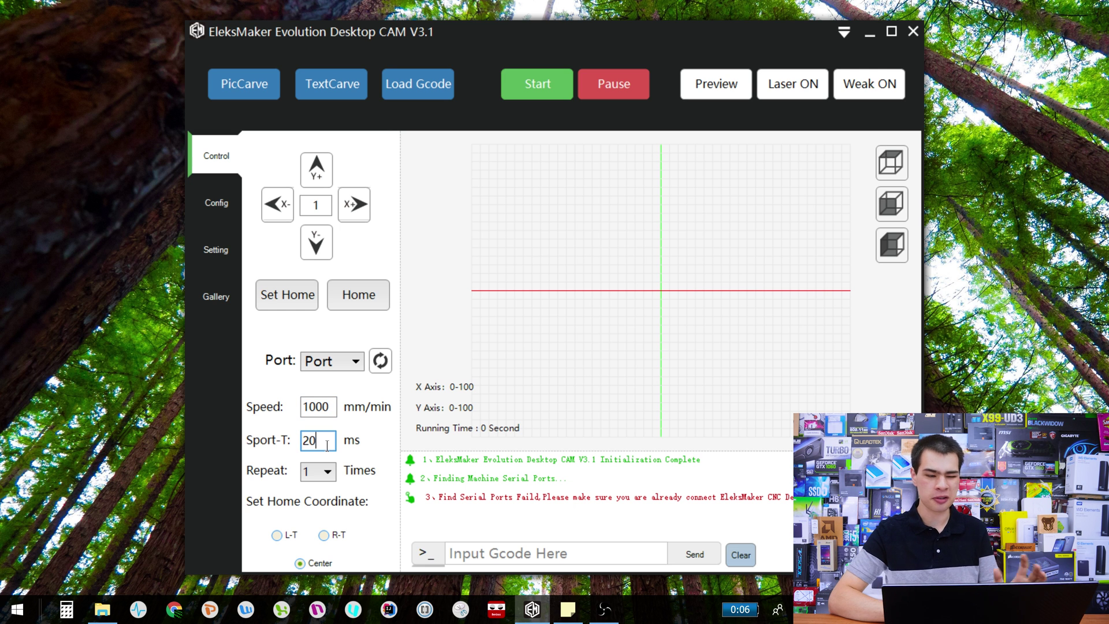
{"action": "left_click", "coordinate": [327, 474]}
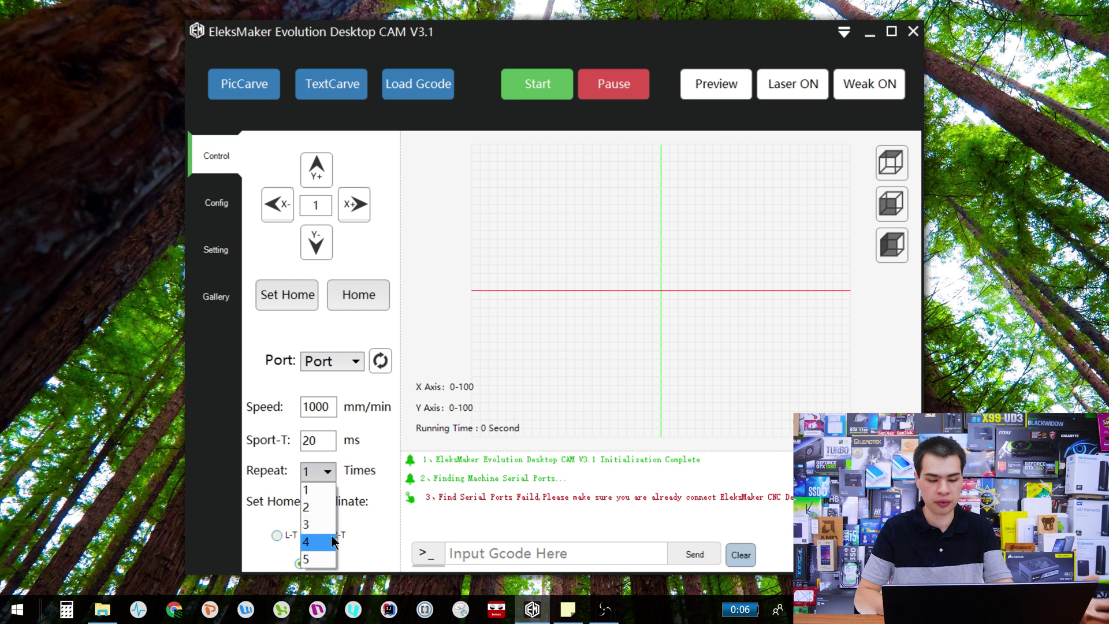
{"action": "left_click", "coordinate": [322, 471]}
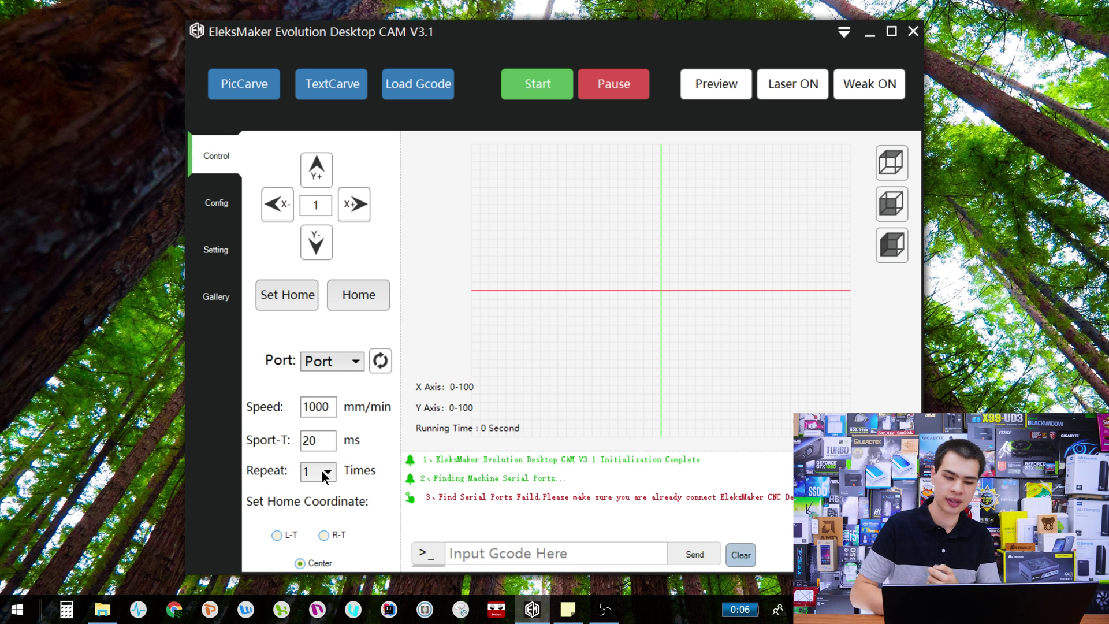
{"action": "left_click", "coordinate": [895, 34]}
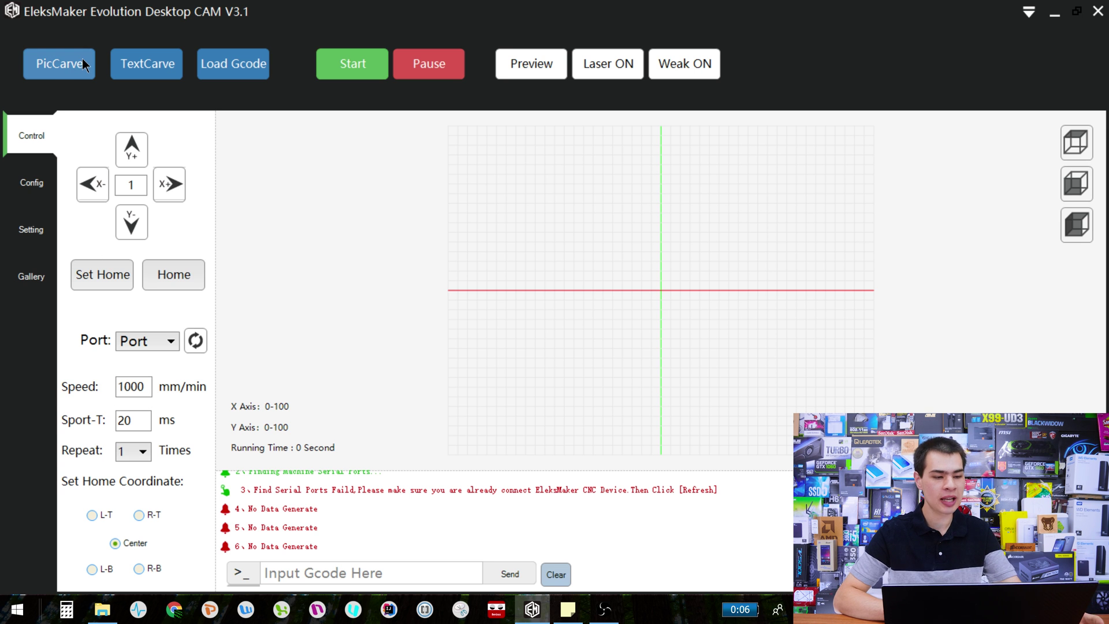
{"action": "left_click", "coordinate": [1078, 12]}
{"action": "left_click_drag", "start_coordinate": [623, 46], "coordinate": [625, 46]}
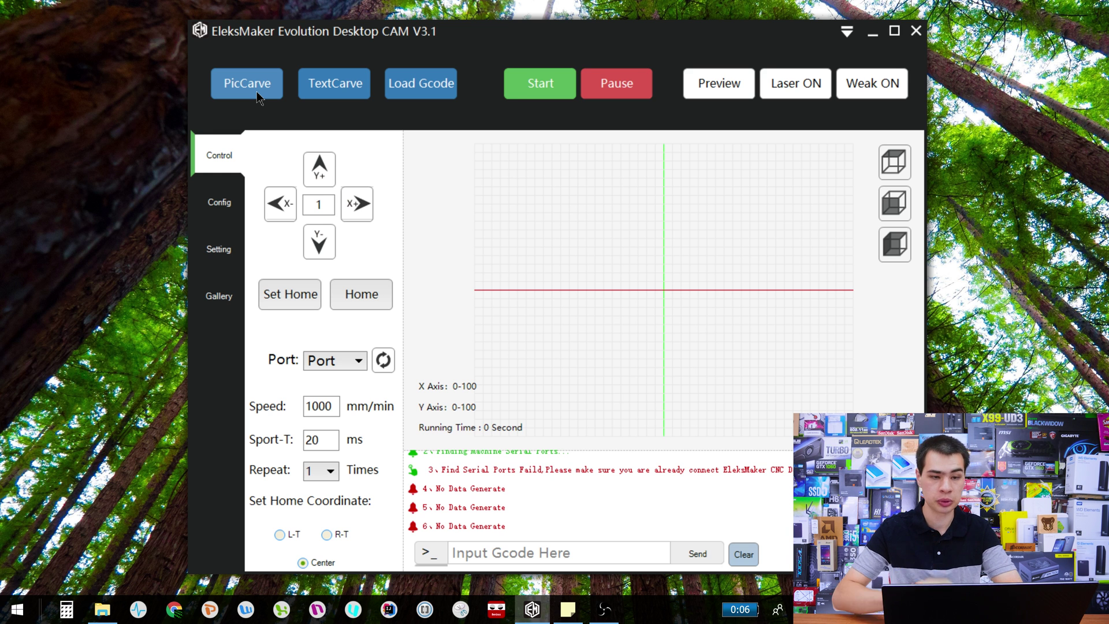
Generate a text carving that reads "CPUmodder" and continue to the toolpath preview
{"action": "left_click", "coordinate": [344, 88]}
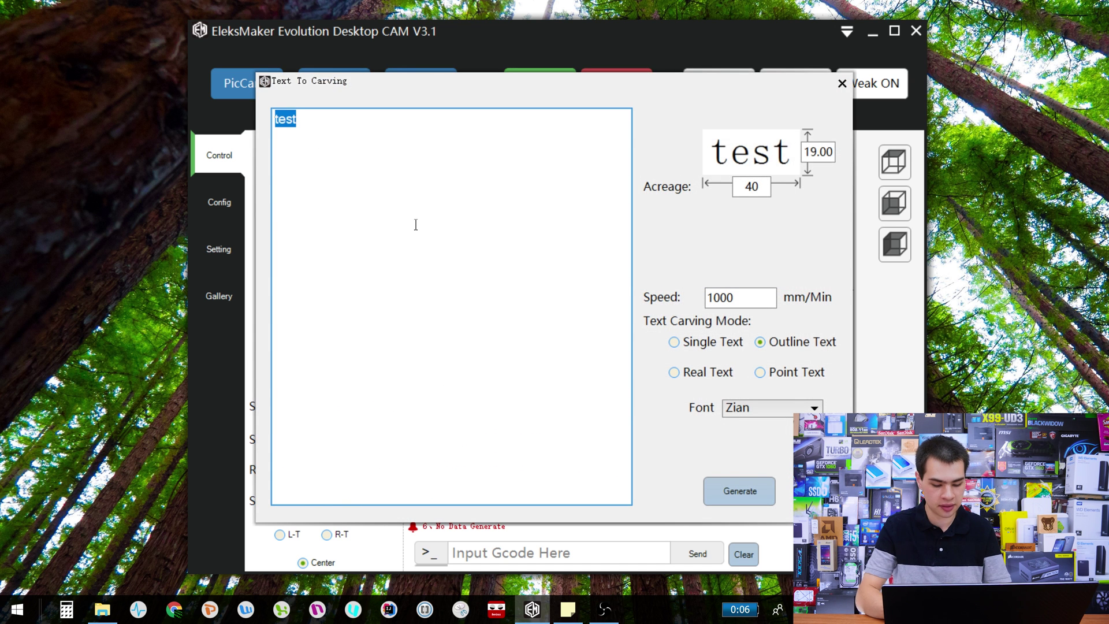
{"action": "type", "text": "CPUmodder"}
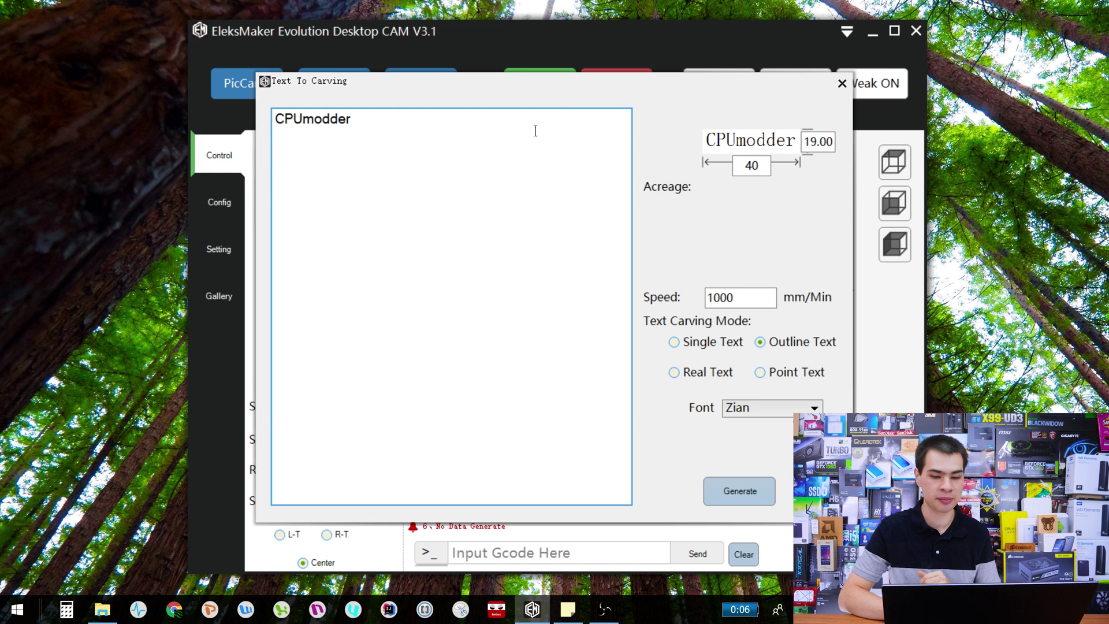
{"action": "left_click", "coordinate": [749, 498]}
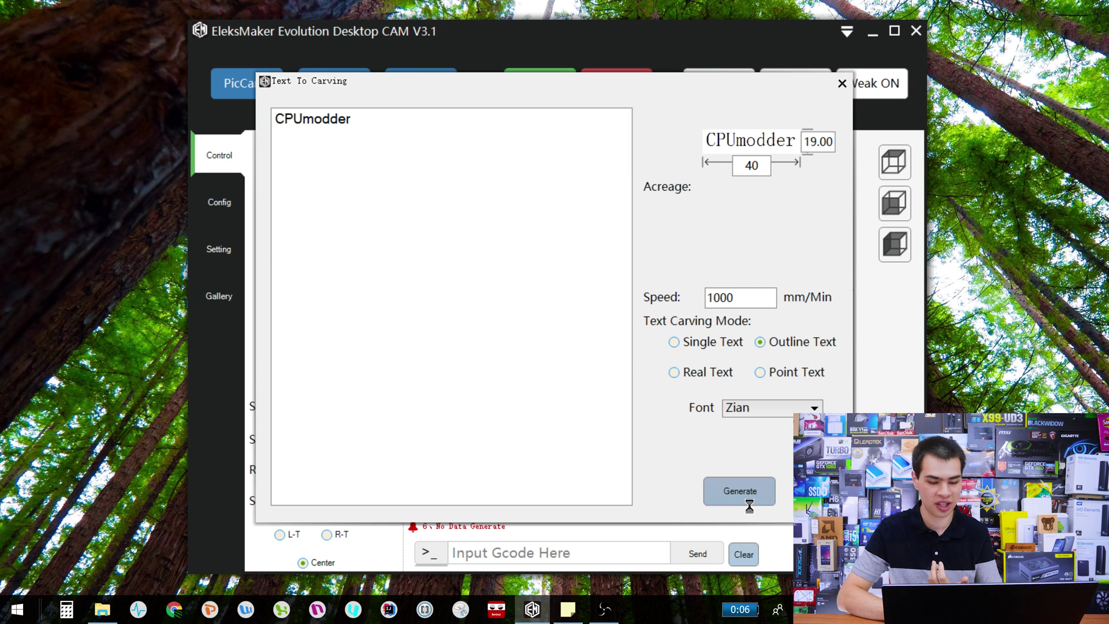
{"action": "left_click", "coordinate": [674, 179]}
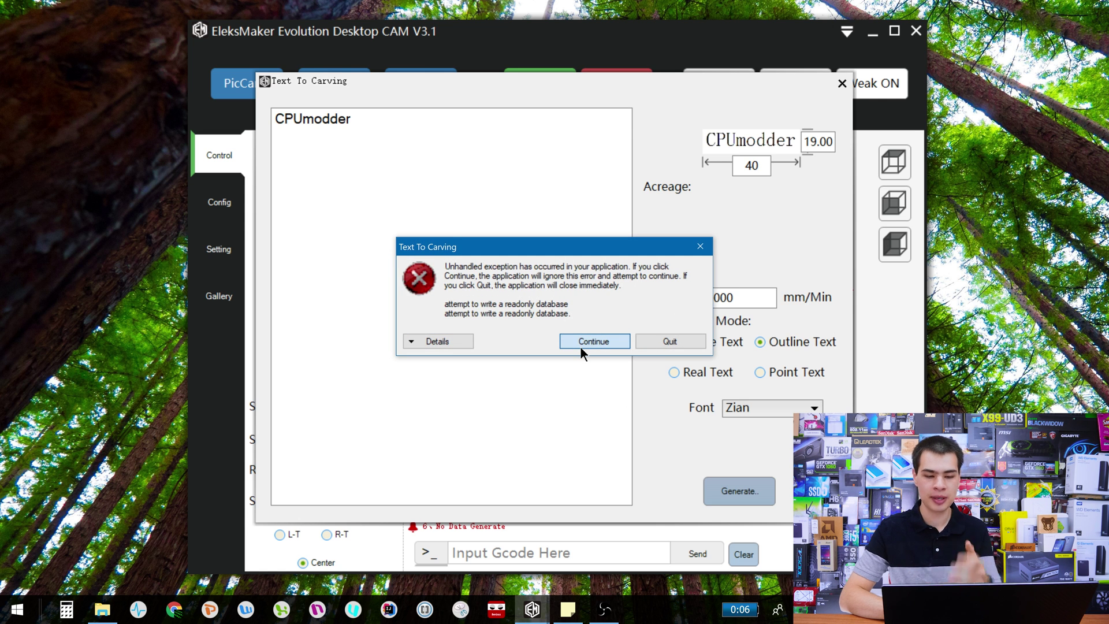
{"action": "left_click", "coordinate": [580, 346]}
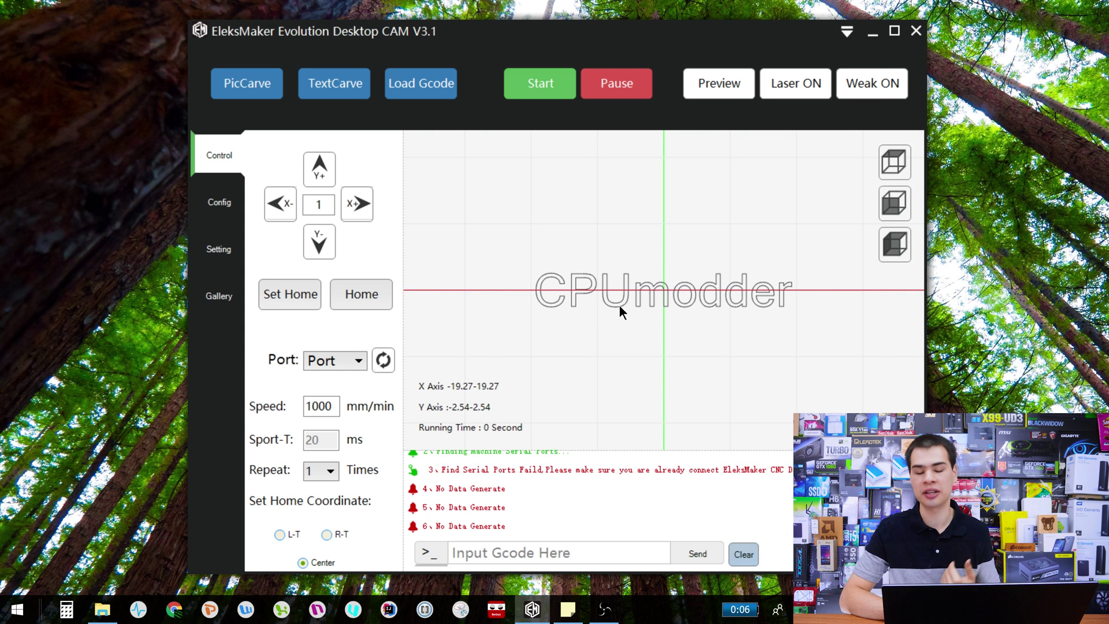
Open the G-code file selection and leave it without loading a file
{"action": "left_click", "coordinate": [421, 95]}
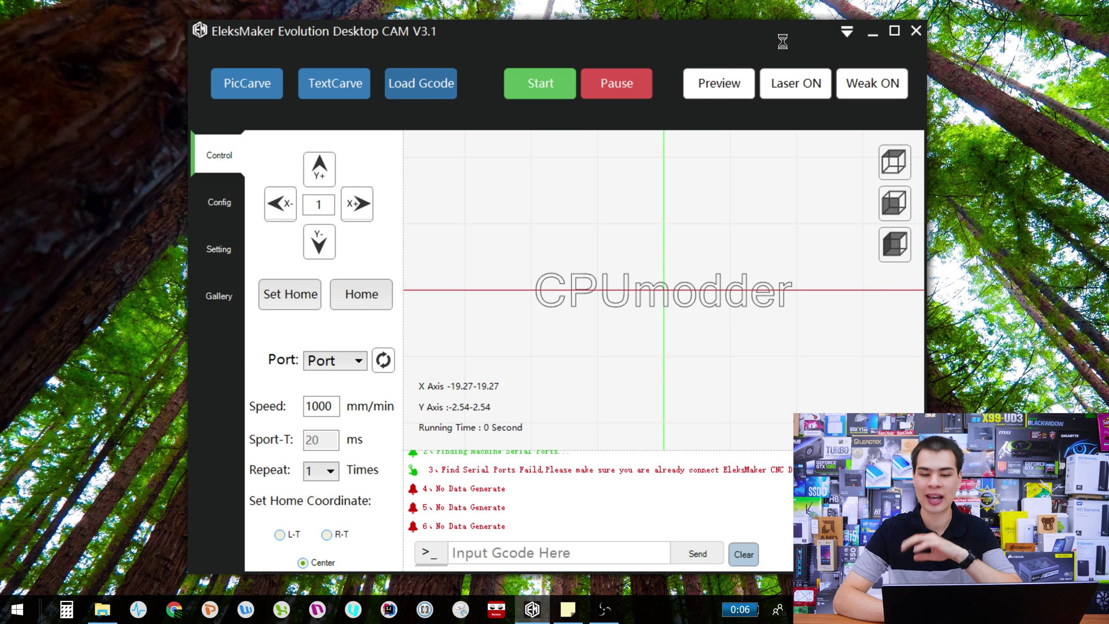
{"action": "left_click", "coordinate": [727, 29]}
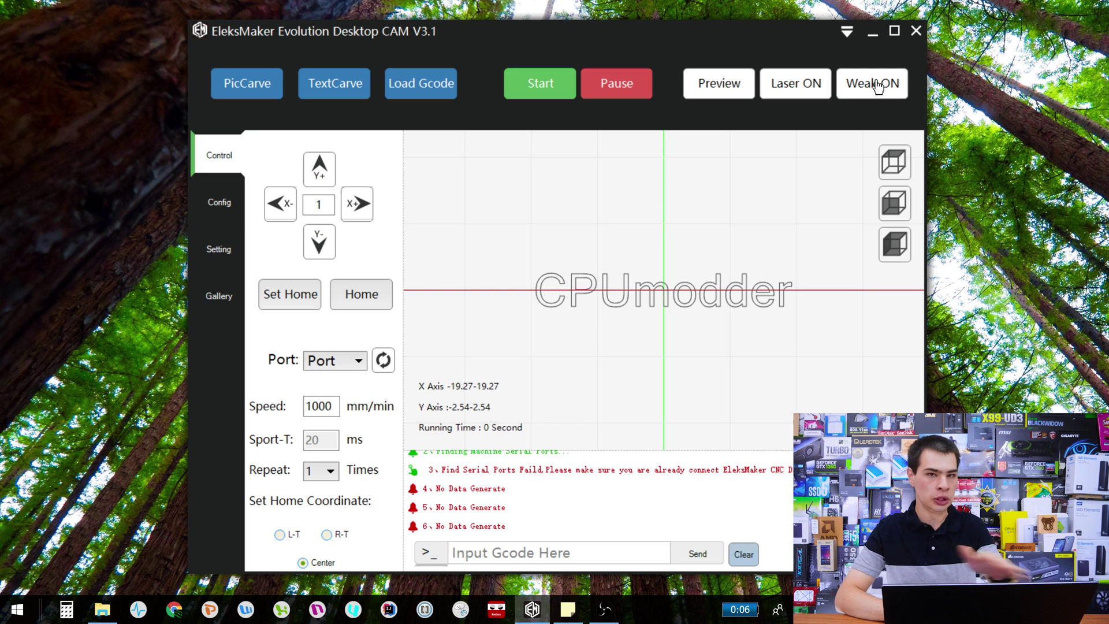
Examine the machine configuration options for axis reversal, pulse, acceleration and hardware limit
{"action": "left_click", "coordinate": [238, 215]}
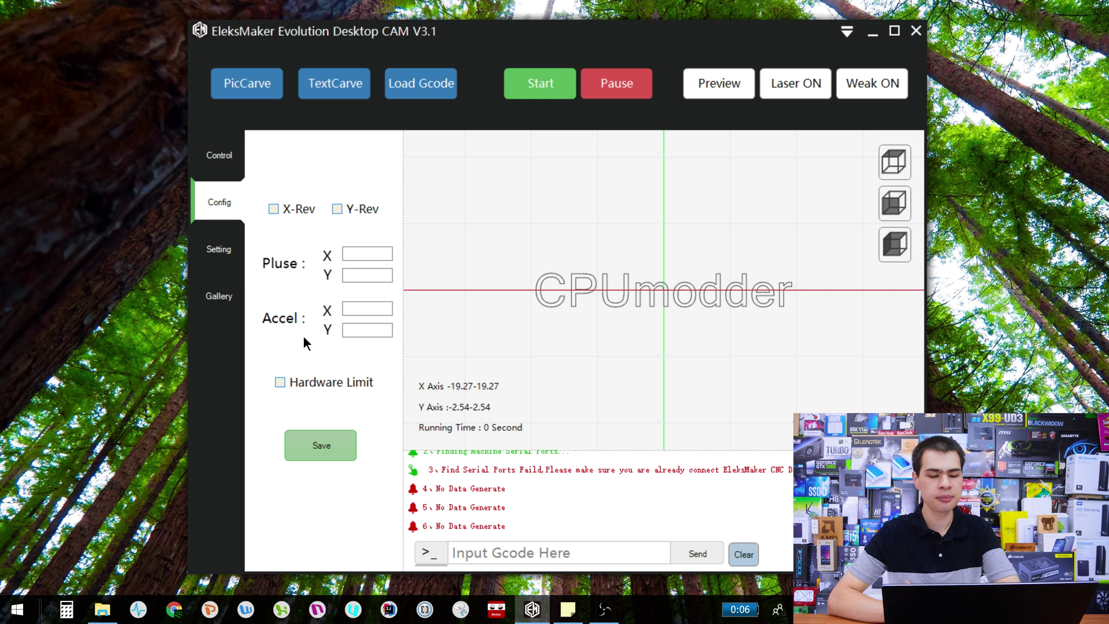
{"action": "left_click", "coordinate": [281, 383]}
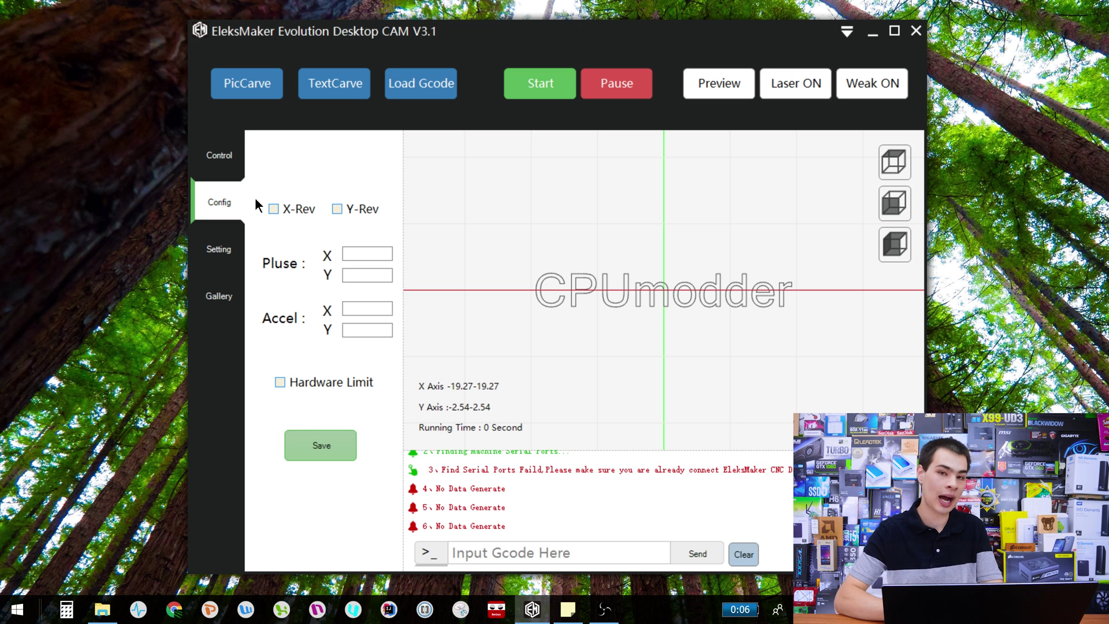
Examine the ON/OFF and WEAK laser power settings, and switch the 3D viewer off and back on
{"action": "left_click", "coordinate": [221, 258]}
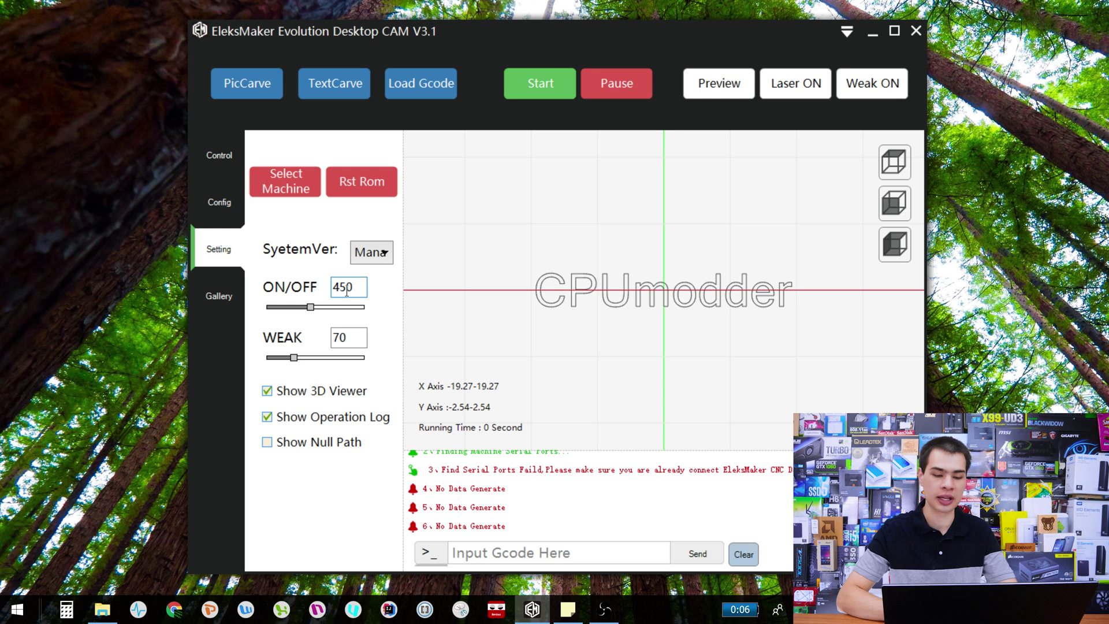
{"action": "left_click", "coordinate": [341, 337]}
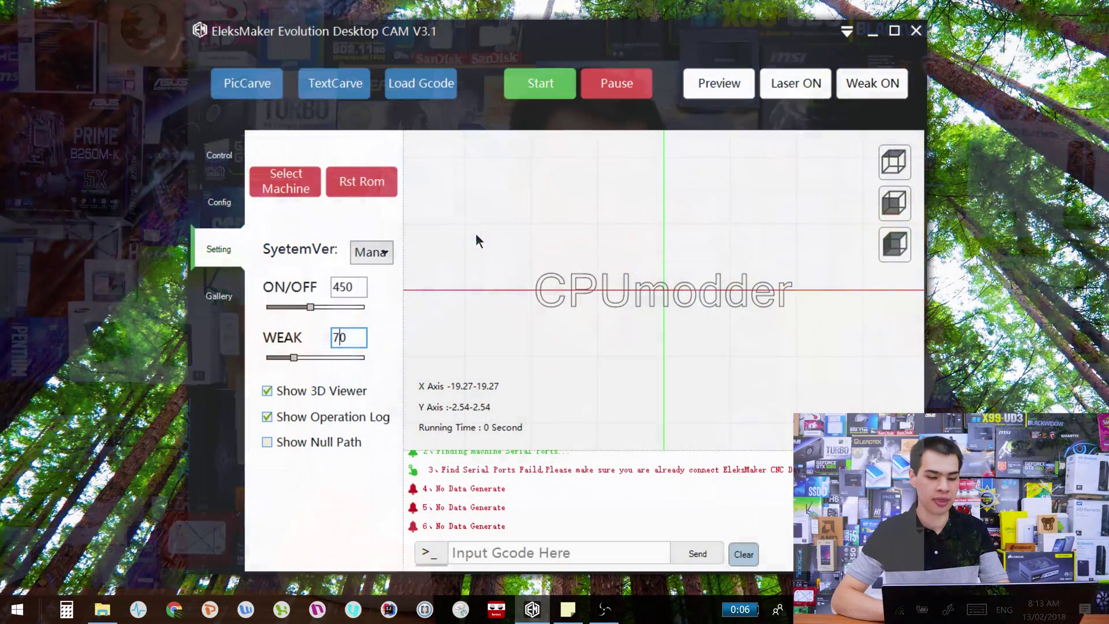
{"action": "left_click", "coordinate": [351, 287]}
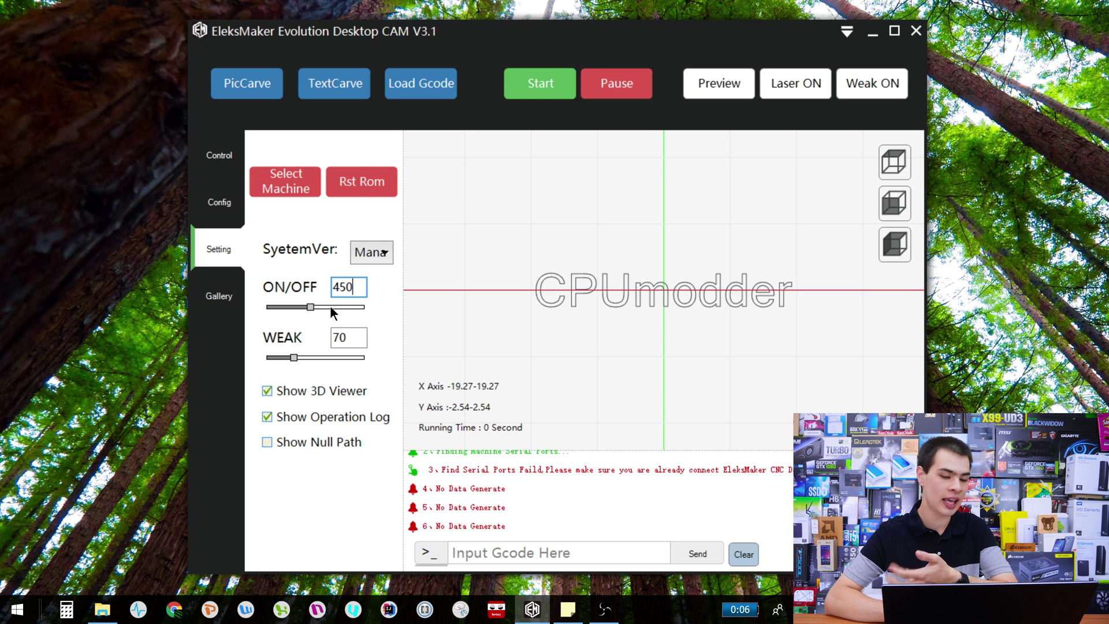
{"action": "left_click", "coordinate": [358, 292]}
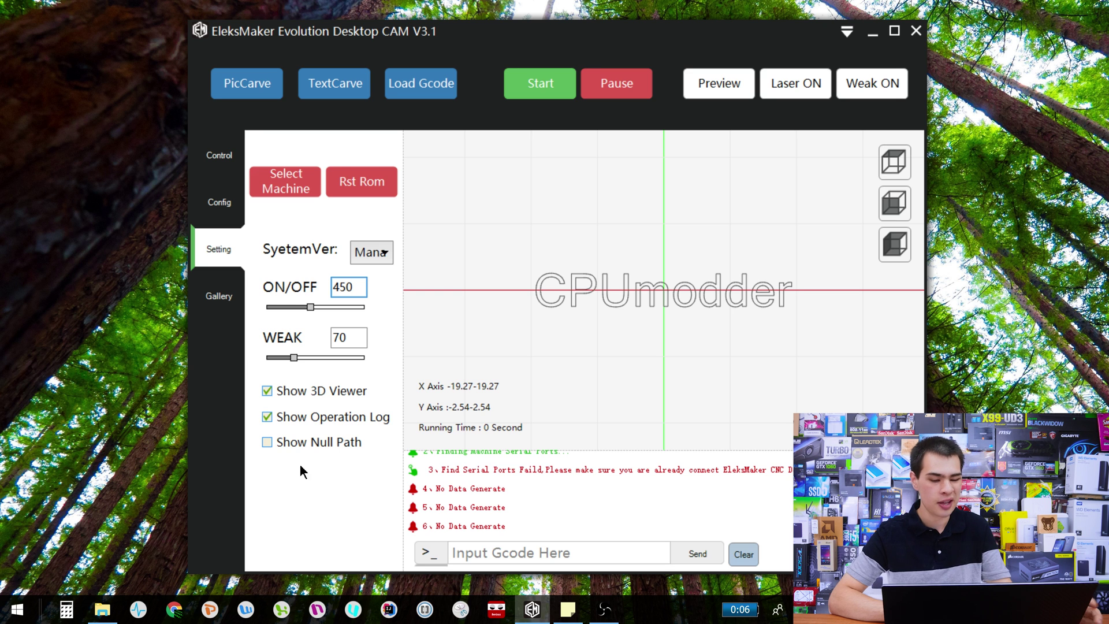
{"action": "left_click", "coordinate": [308, 394]}
{"action": "left_click", "coordinate": [306, 394]}
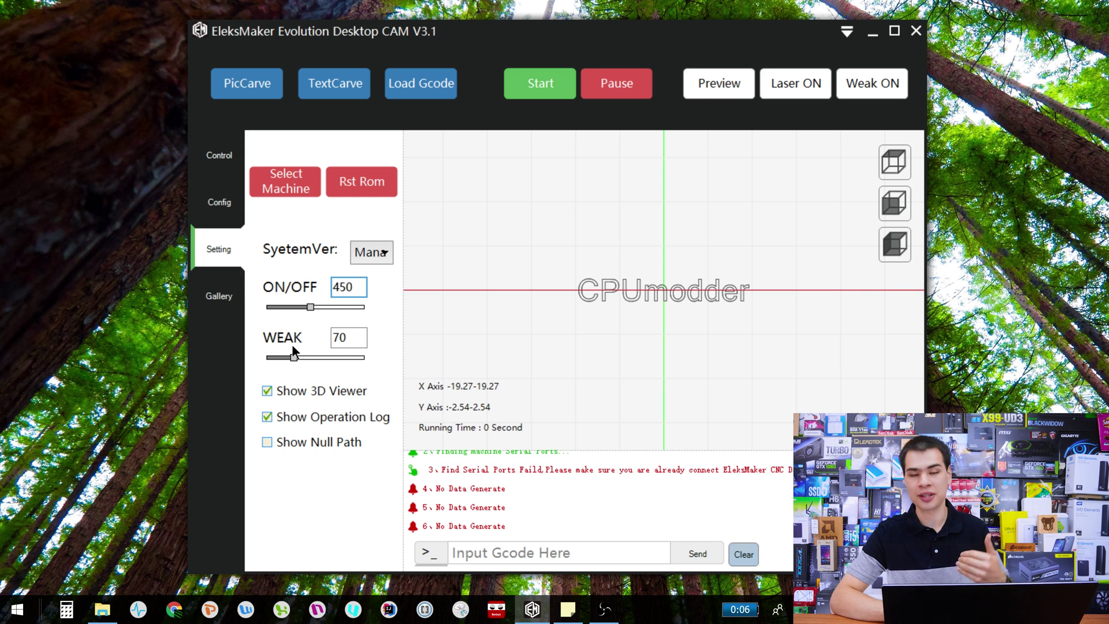
Browse the gallery of built-in carving pictures and view the work area at different zoom levels
{"action": "left_click", "coordinate": [214, 296]}
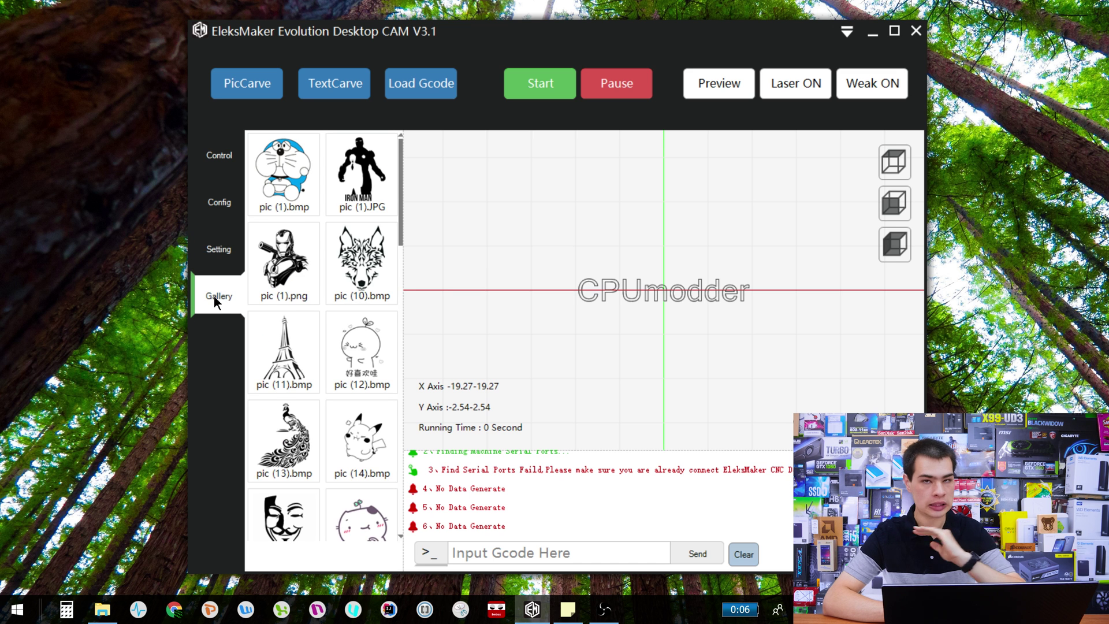
{"action": "scroll", "coordinate": [315, 297], "scroll_direction": "down", "scroll_amount": 5}
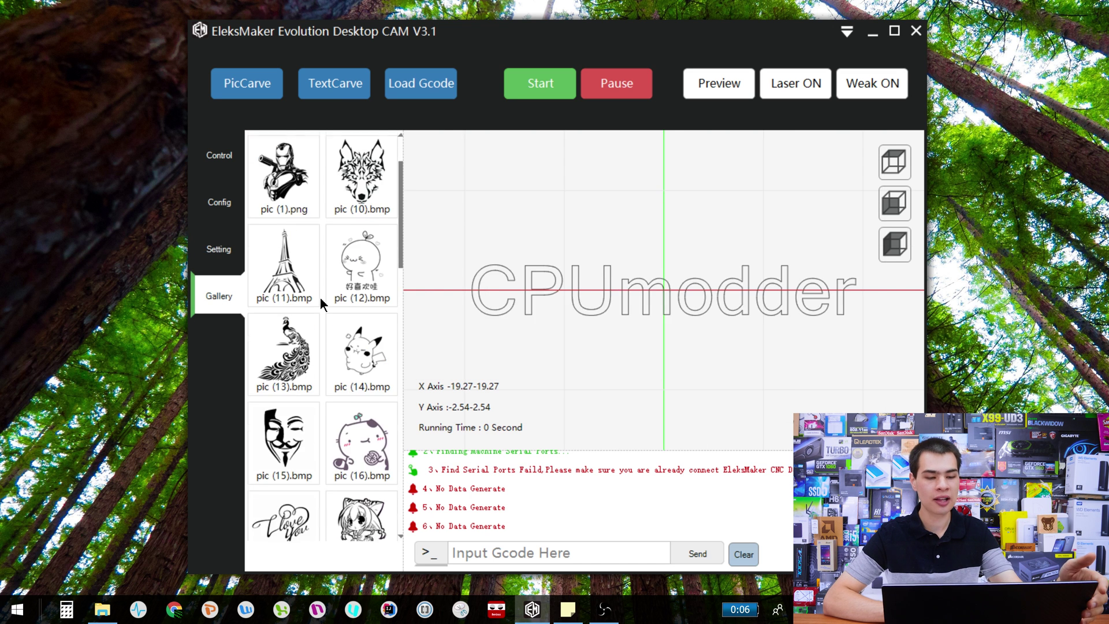
{"action": "scroll", "coordinate": [320, 297], "scroll_direction": "down", "scroll_amount": 4}
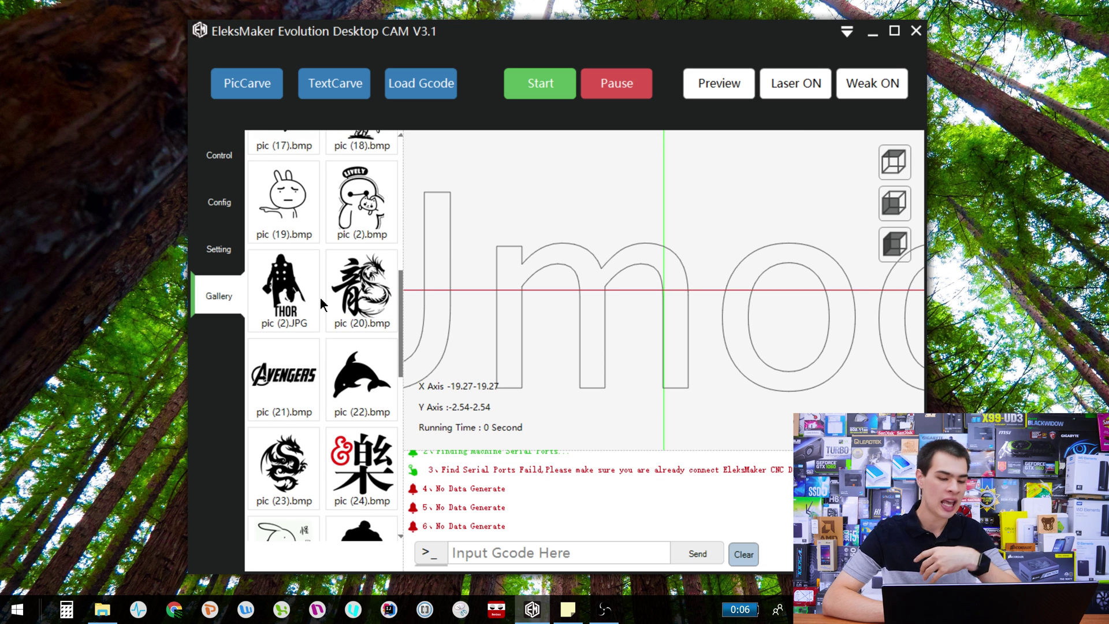
{"action": "scroll", "coordinate": [321, 304], "scroll_direction": "down", "scroll_amount": 4}
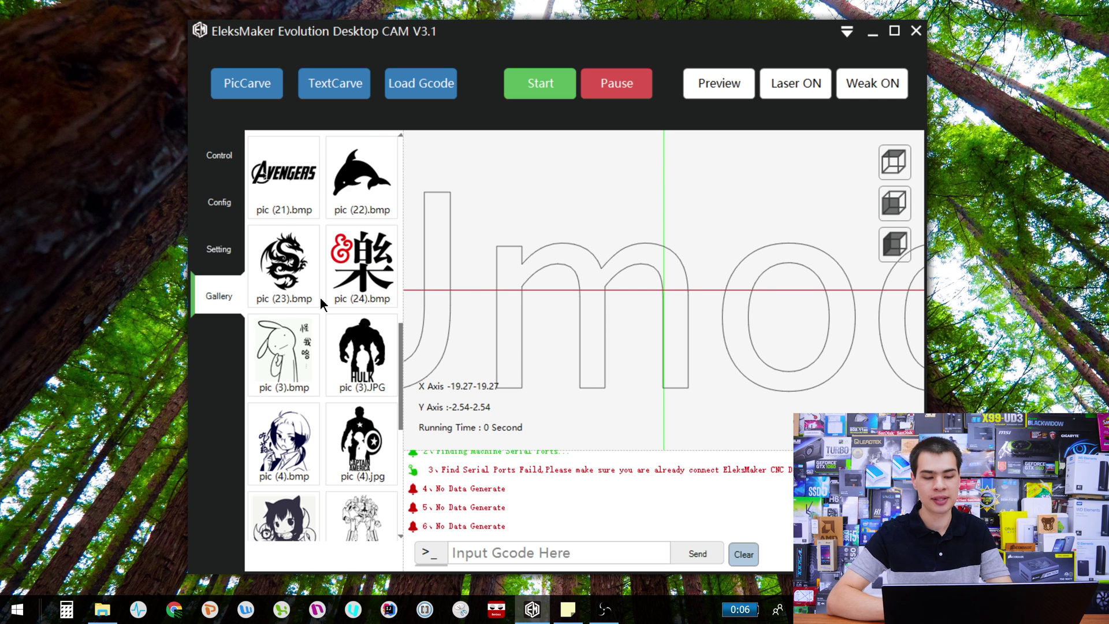
{"action": "scroll", "coordinate": [321, 300], "scroll_direction": "down", "scroll_amount": 7}
{"action": "scroll", "coordinate": [342, 357], "scroll_direction": "up", "scroll_amount": 20}
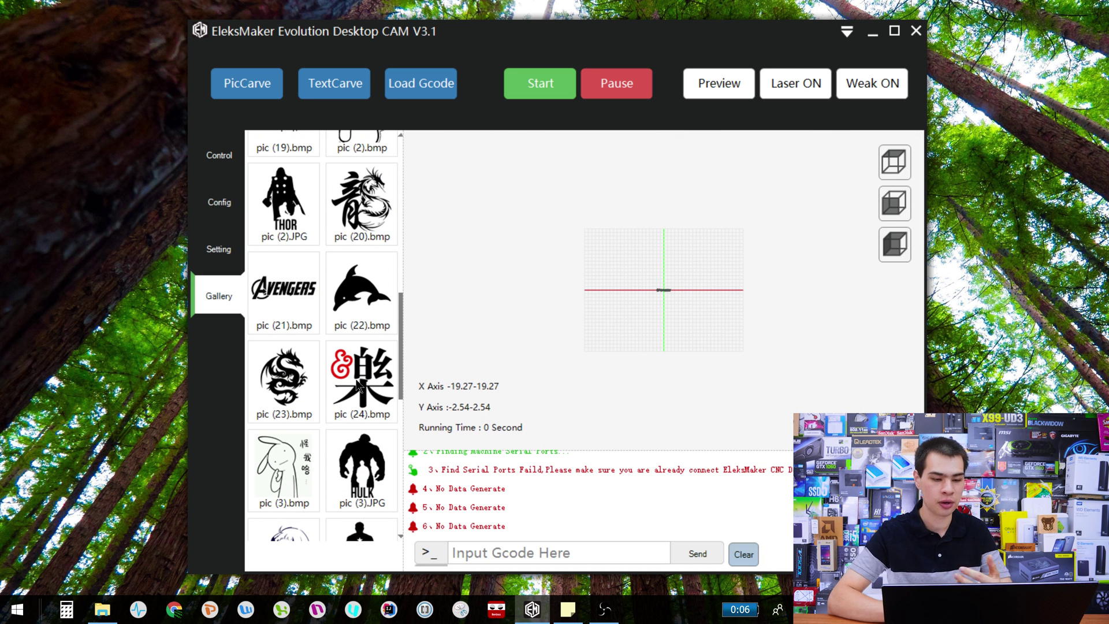
{"action": "scroll", "coordinate": [357, 386], "scroll_direction": "up", "scroll_amount": 3}
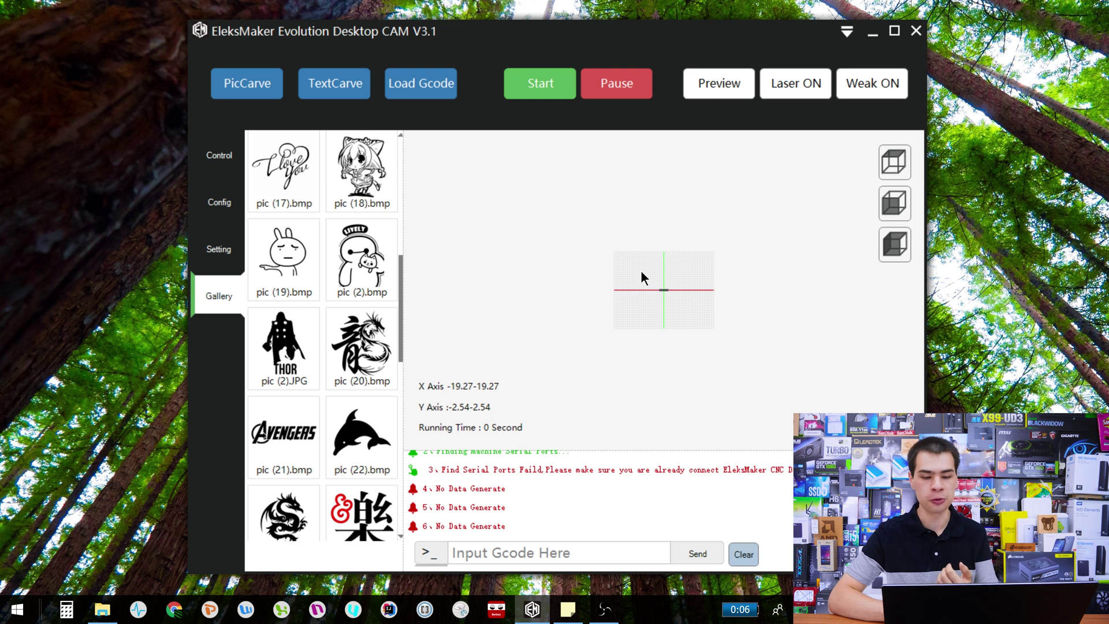
{"action": "scroll", "coordinate": [641, 276], "scroll_direction": "up", "scroll_amount": 3}
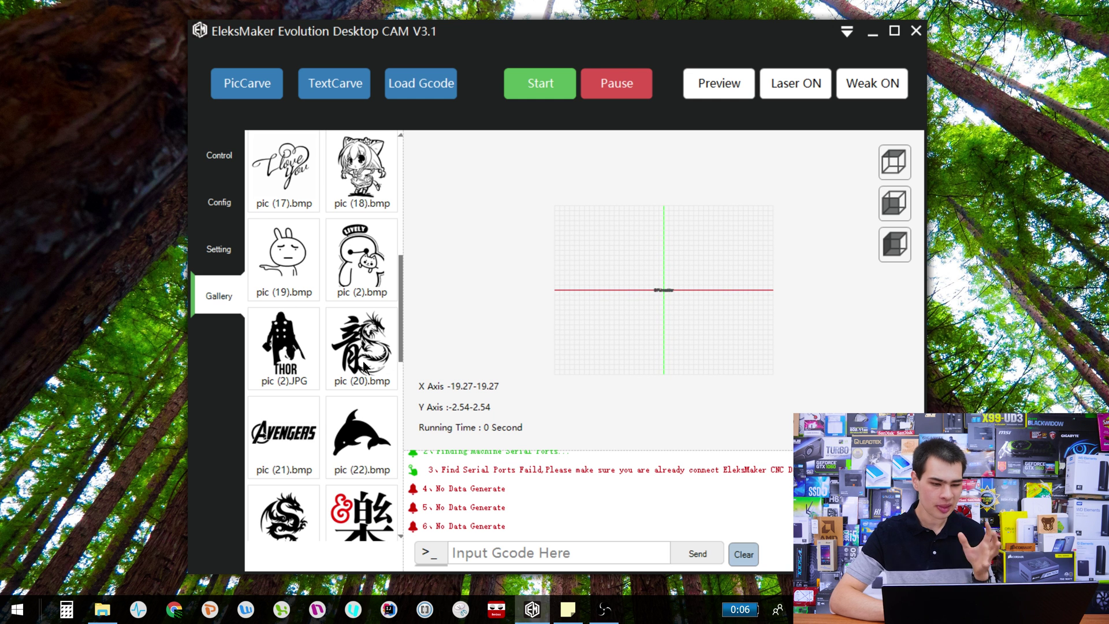
{"action": "scroll", "coordinate": [364, 367], "scroll_direction": "down", "scroll_amount": 3}
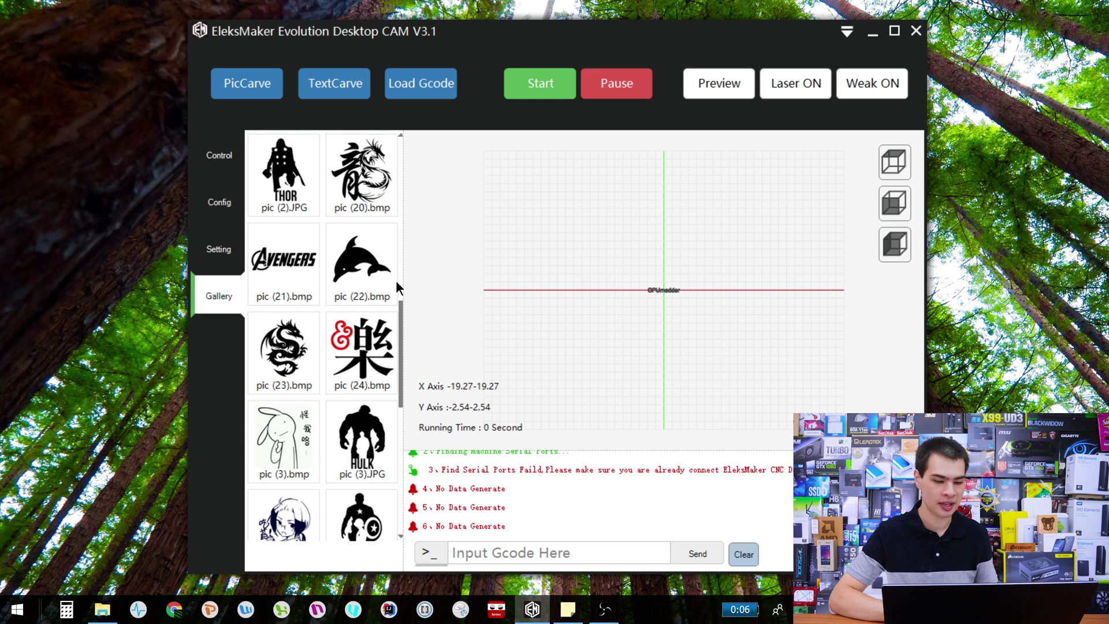
{"action": "scroll", "coordinate": [397, 287], "scroll_direction": "up", "scroll_amount": 8}
{"action": "scroll", "coordinate": [392, 171], "scroll_direction": "up", "scroll_amount": 2}
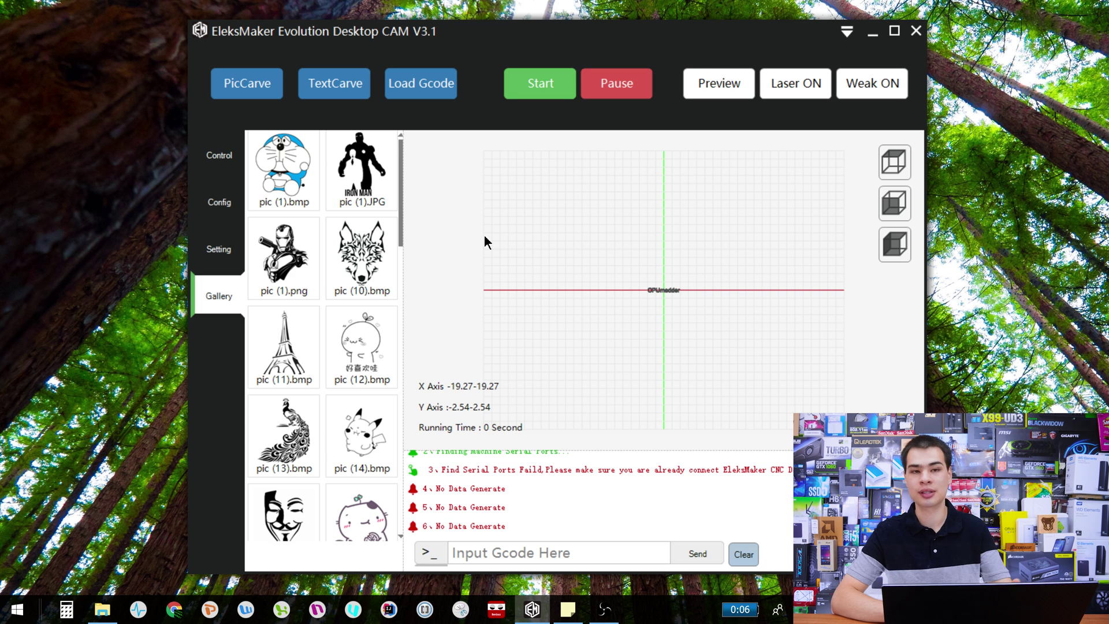
Open the wolf picture pic (10).bmp from the gallery for carving and adjust its Effect level to slightly below the middle
{"action": "left_click", "coordinate": [373, 260]}
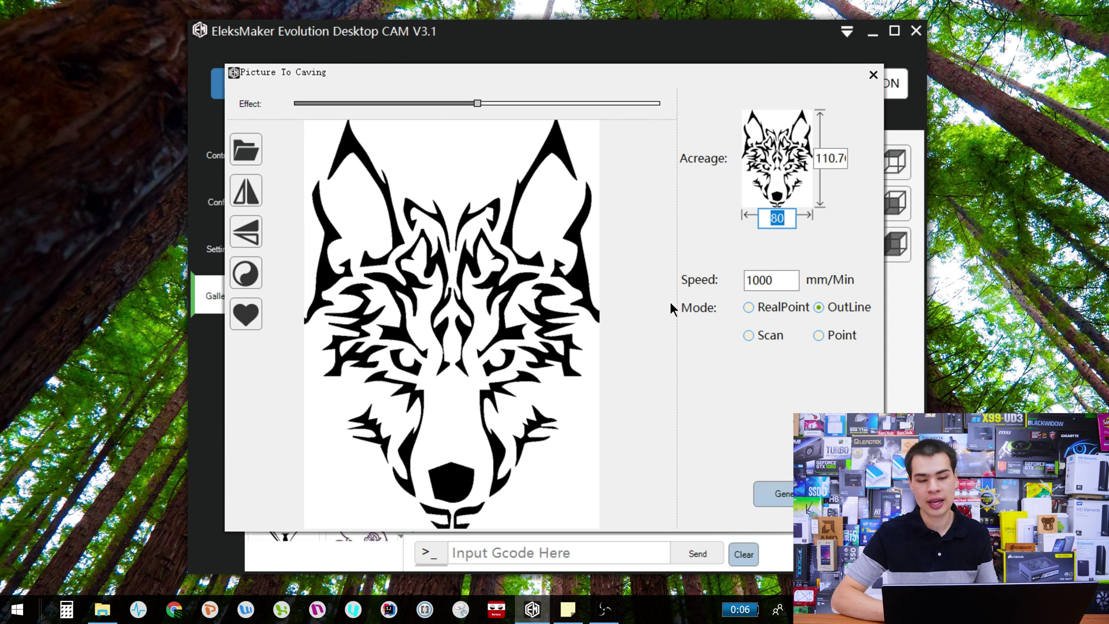
{"action": "left_click", "coordinate": [627, 103]}
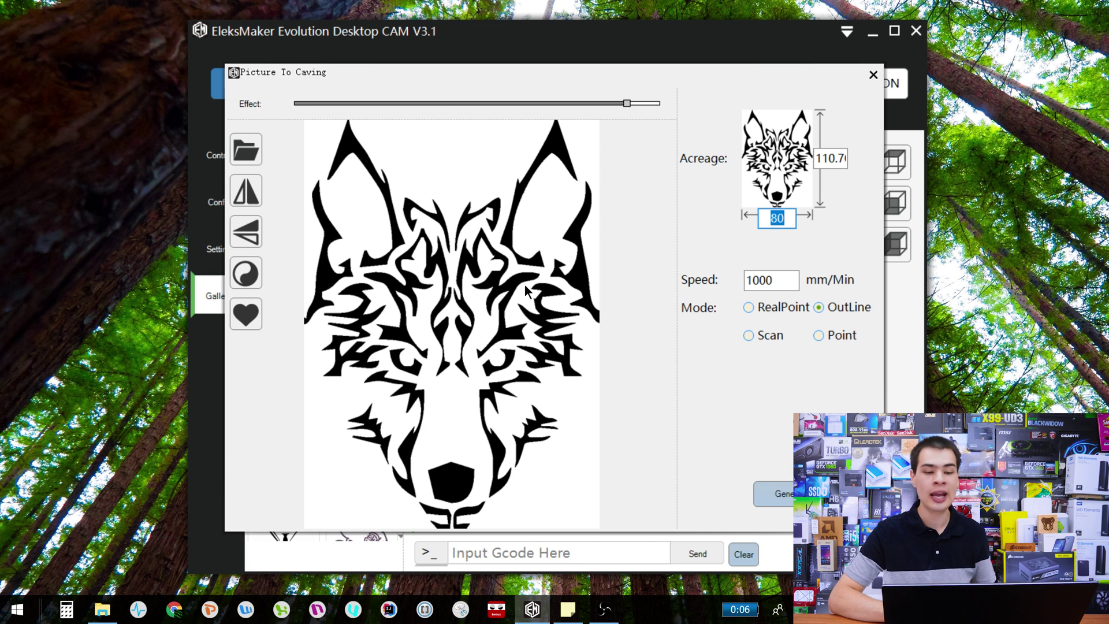
{"action": "left_click", "coordinate": [453, 104]}
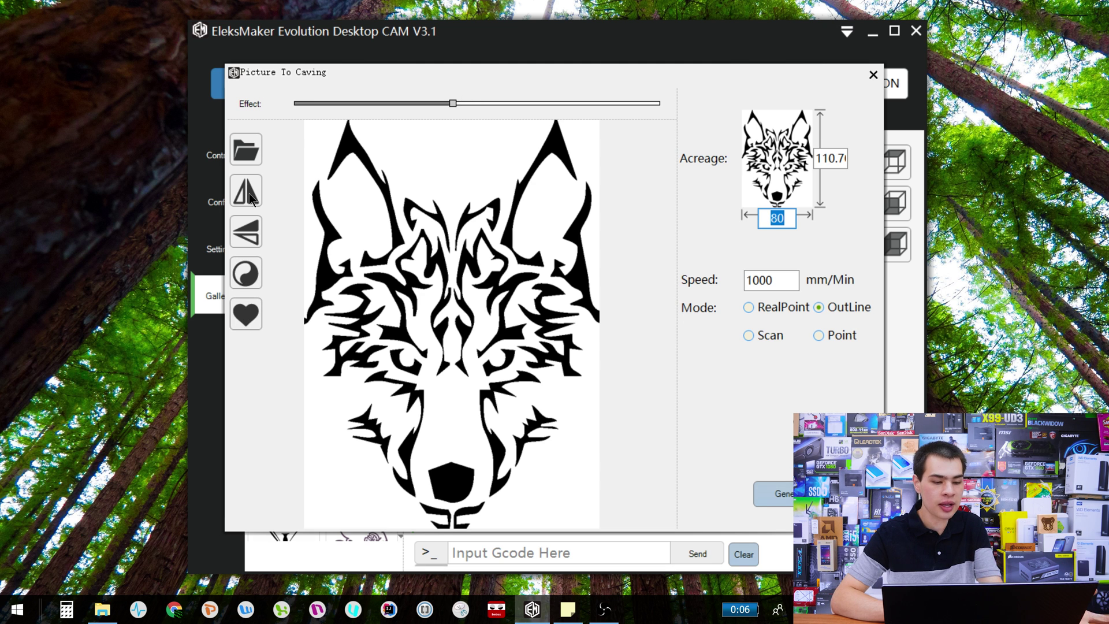
Try the vertical flip and horizontal mirror on the wolf picture, and restore its upright orientation
{"action": "left_click", "coordinate": [254, 243]}
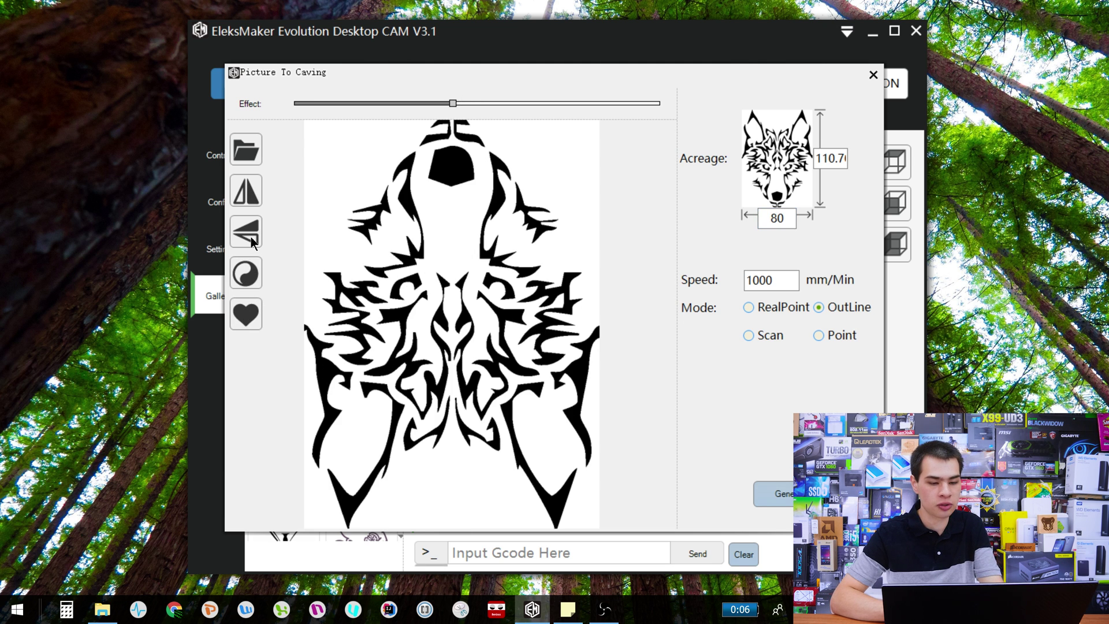
{"action": "left_click", "coordinate": [244, 197]}
{"action": "left_click", "coordinate": [244, 193]}
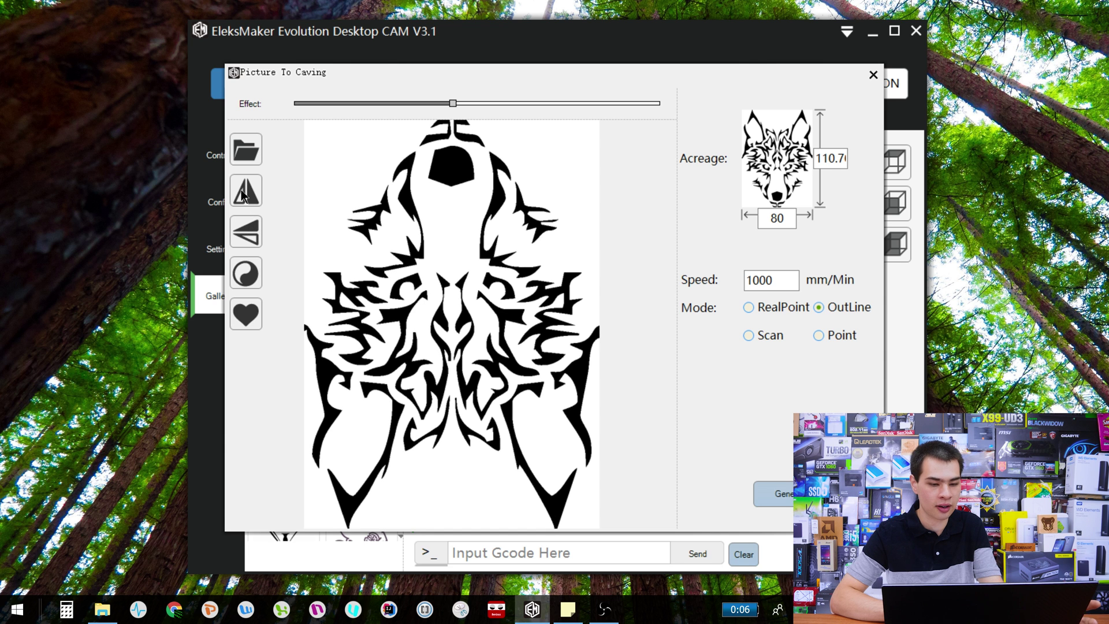
{"action": "left_click", "coordinate": [243, 226]}
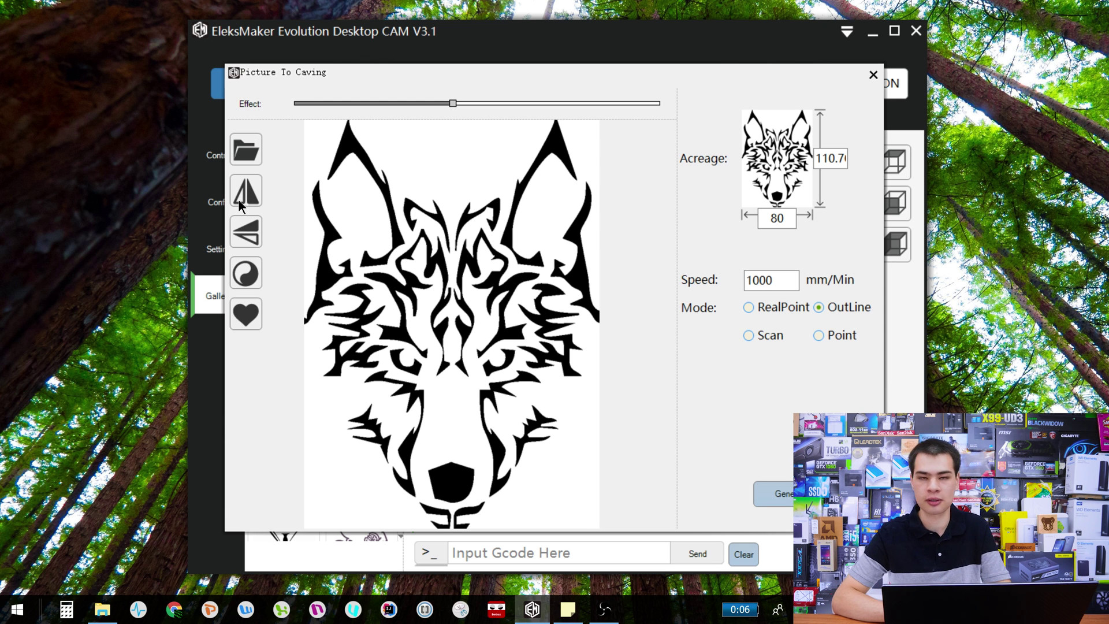
Invert the wolf picture's black and white areas and set the carving width to 100
{"action": "left_click", "coordinate": [245, 278]}
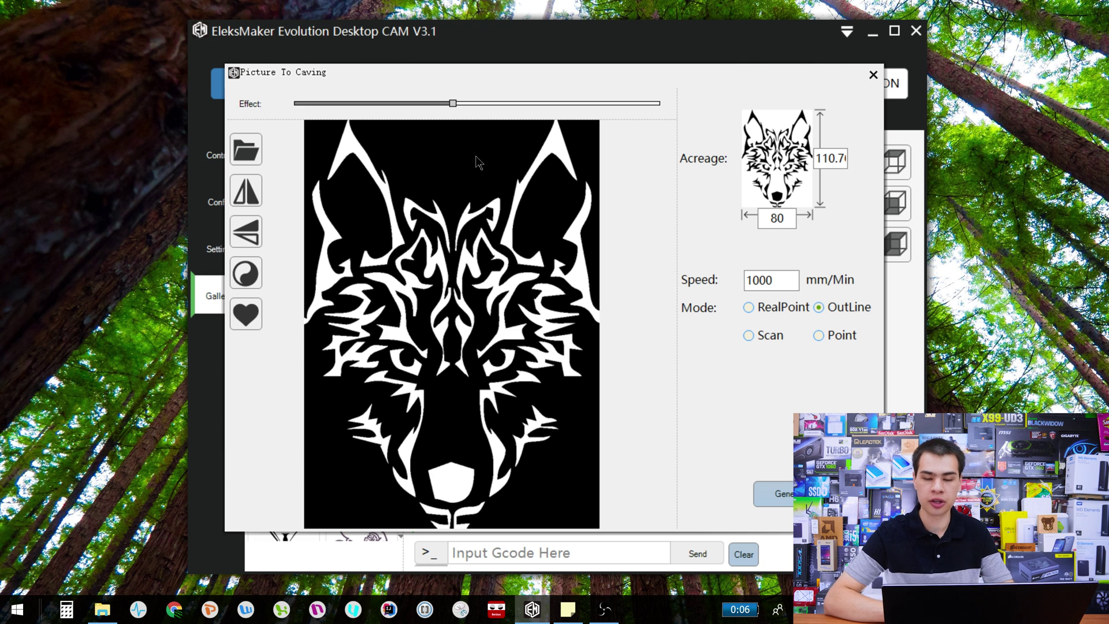
{"action": "left_click", "coordinate": [770, 223]}
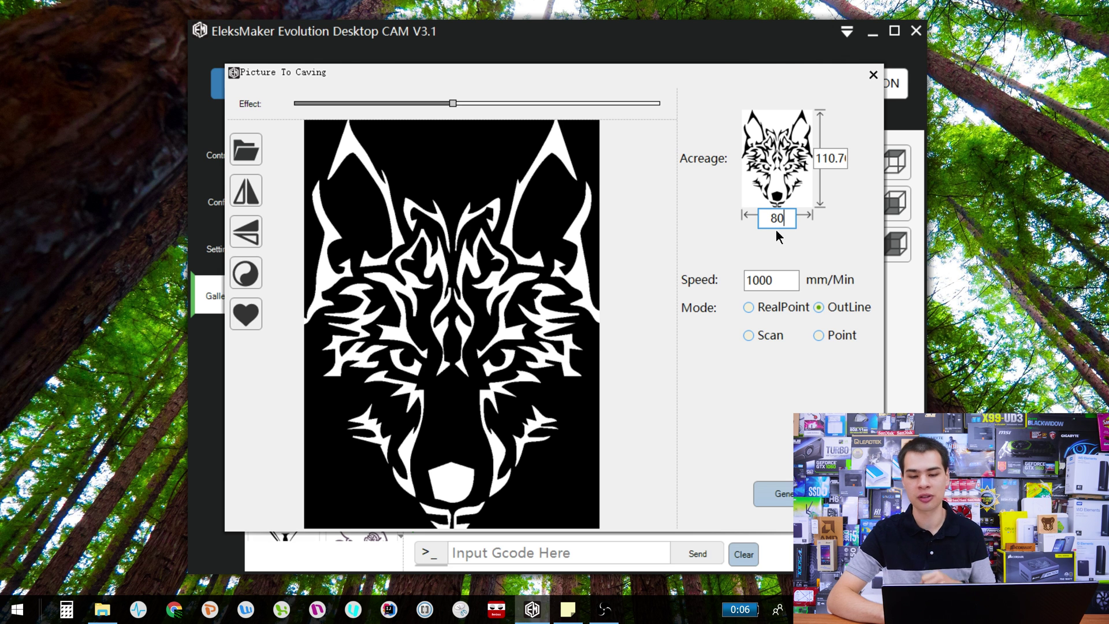
{"action": "key", "text": "BackSpace"}
{"action": "key", "text": "BackSpace"}
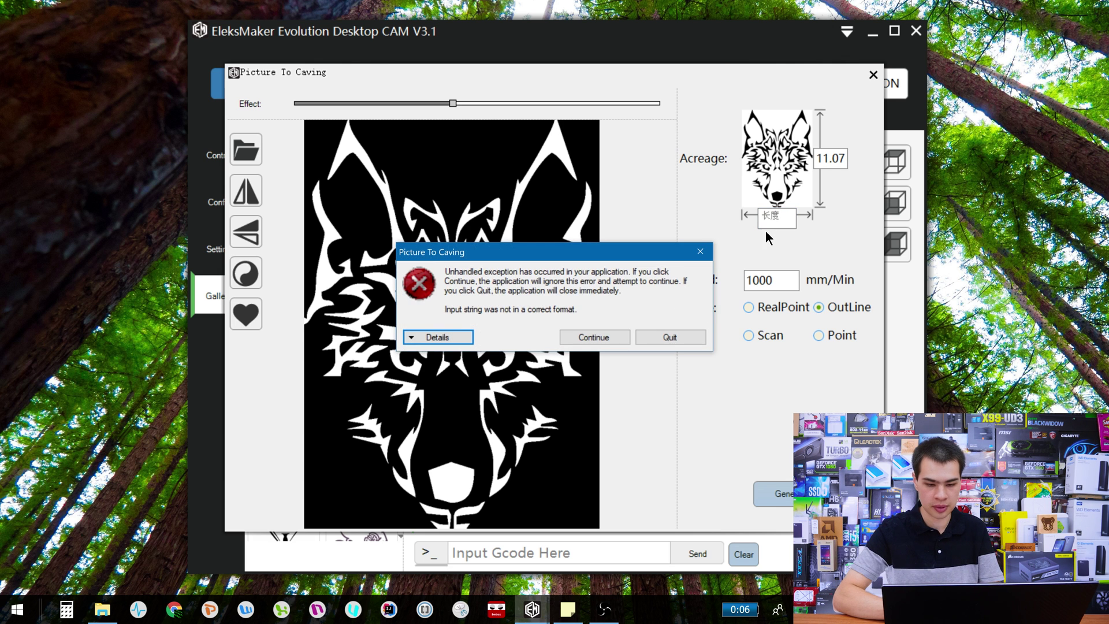
{"action": "left_click", "coordinate": [650, 336]}
{"action": "type", "text": "100"}
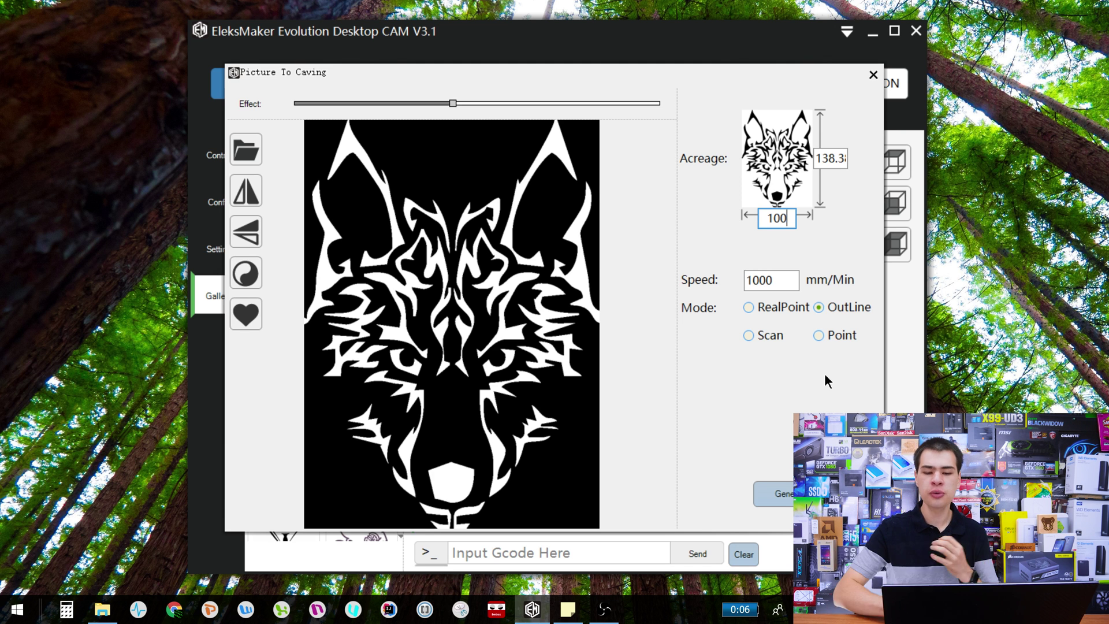
Examine the carving speed setting and compare the options of the RealPoint, Point, Scan and OutLine modes
{"action": "left_click", "coordinate": [793, 283]}
{"action": "left_click_drag", "start_coordinate": [792, 282], "coordinate": [653, 289]}
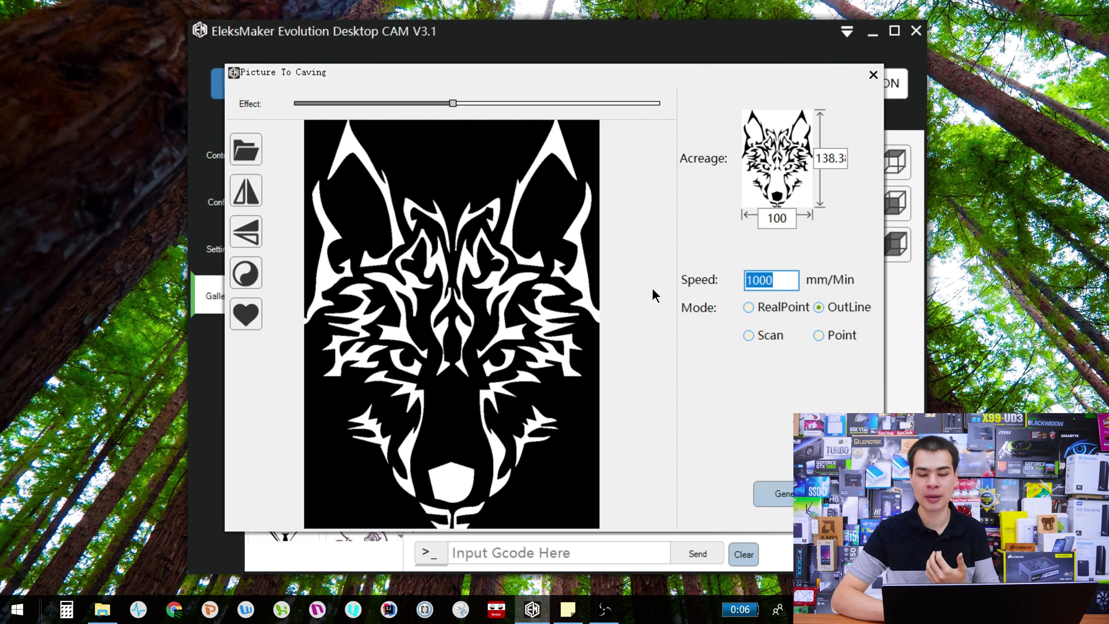
{"action": "left_click", "coordinate": [788, 308]}
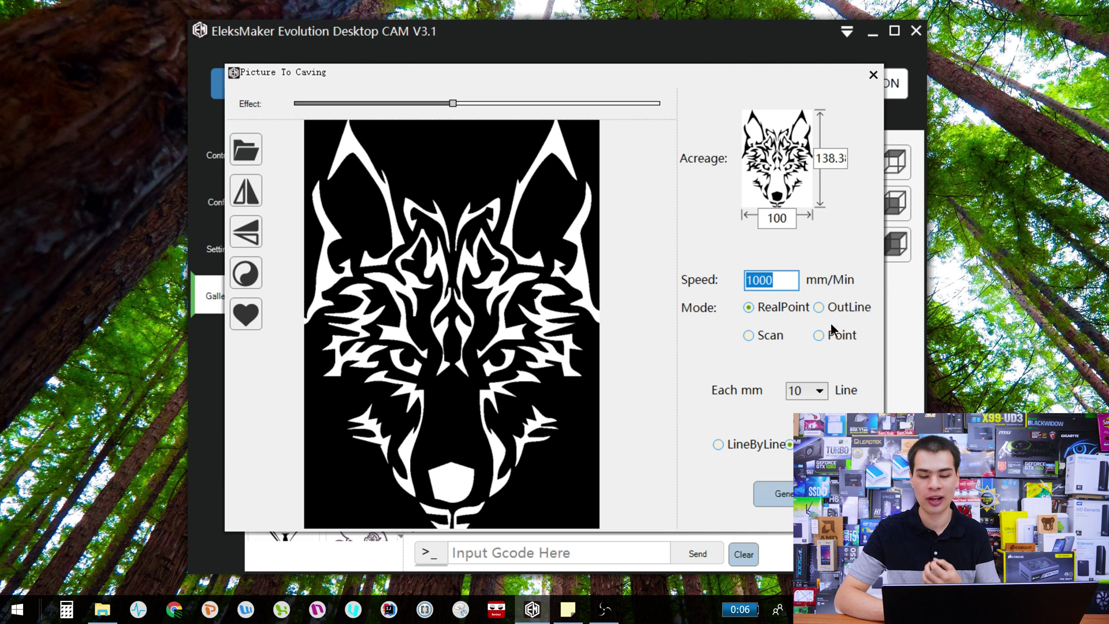
{"action": "left_click", "coordinate": [821, 335]}
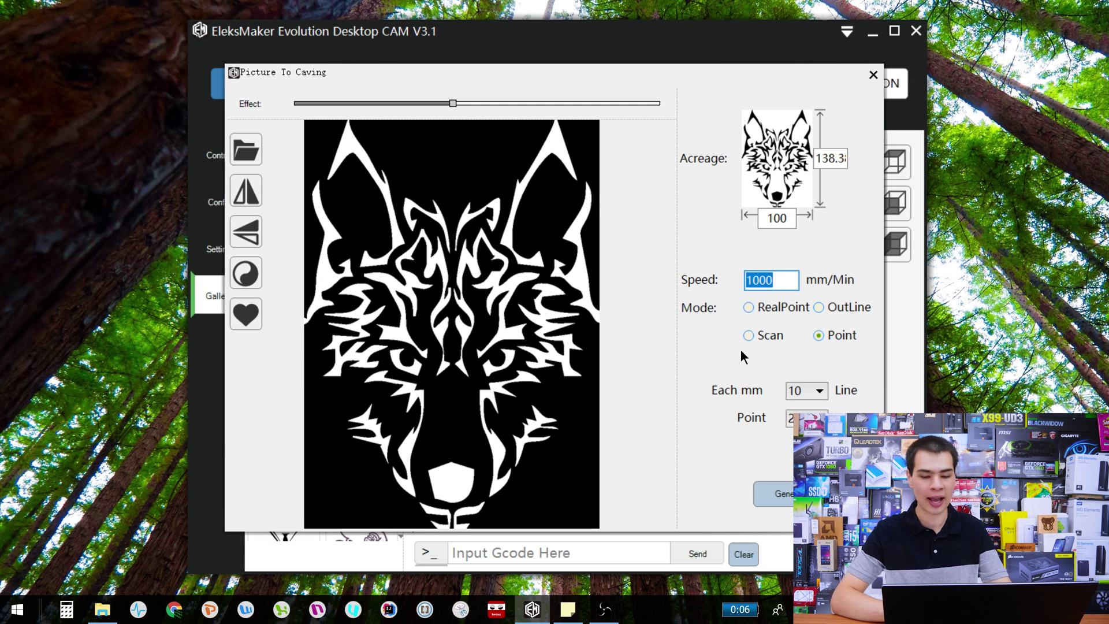
{"action": "left_click", "coordinate": [755, 335]}
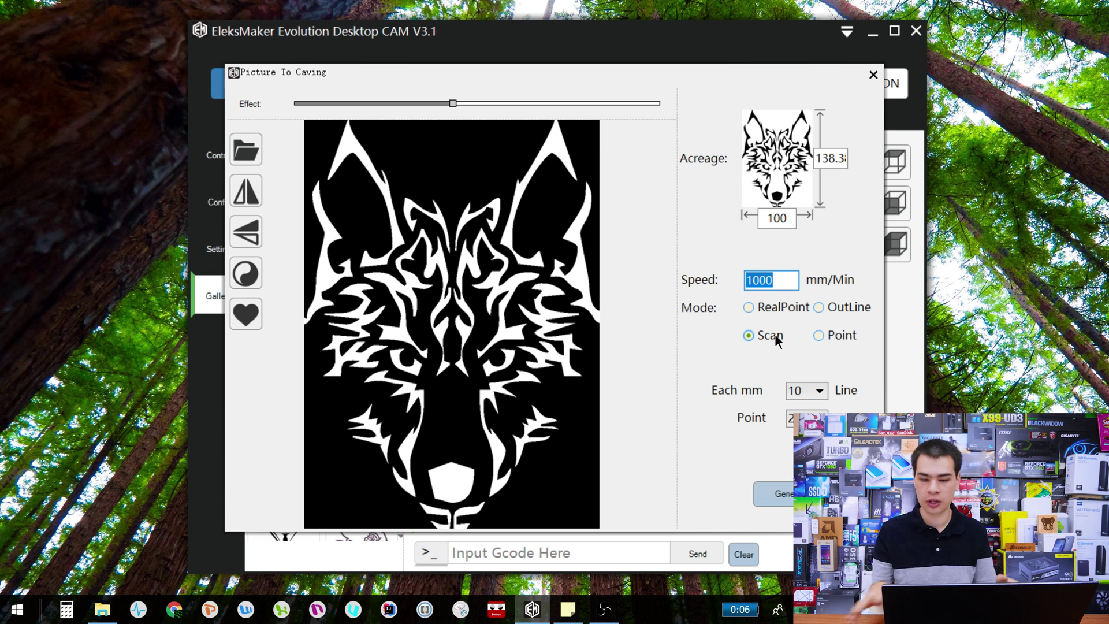
{"action": "left_click", "coordinate": [819, 308]}
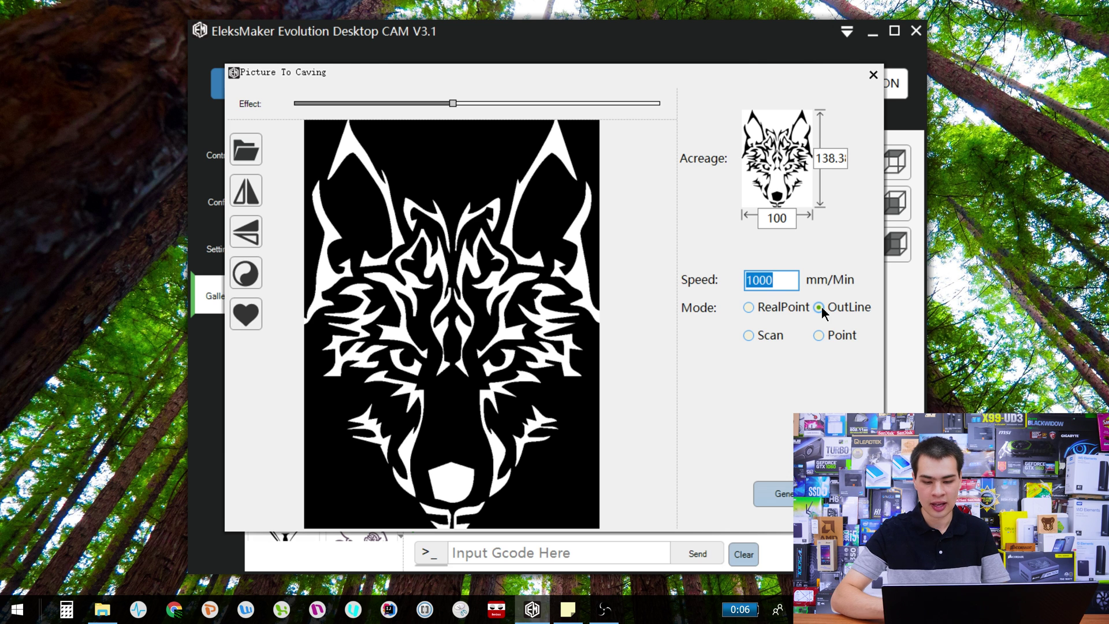
Set the carving mode to RealPoint with 15 lines per mm
{"action": "left_click", "coordinate": [822, 306]}
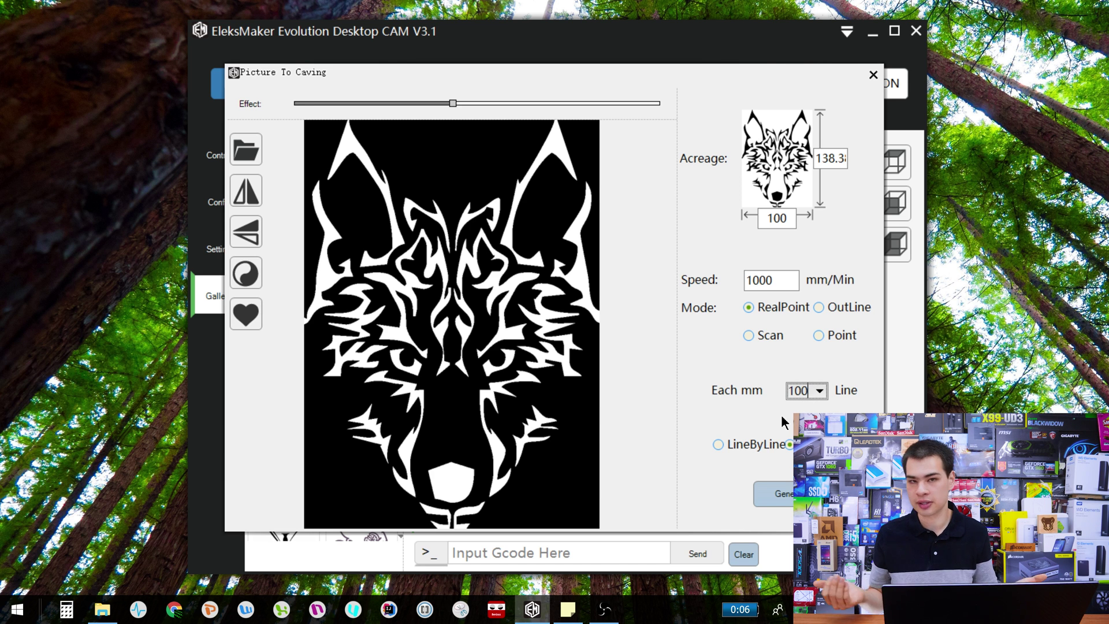
{"action": "key", "text": "BackSpace"}
{"action": "key", "text": "BackSpace"}
{"action": "key", "text": "BackSpace"}
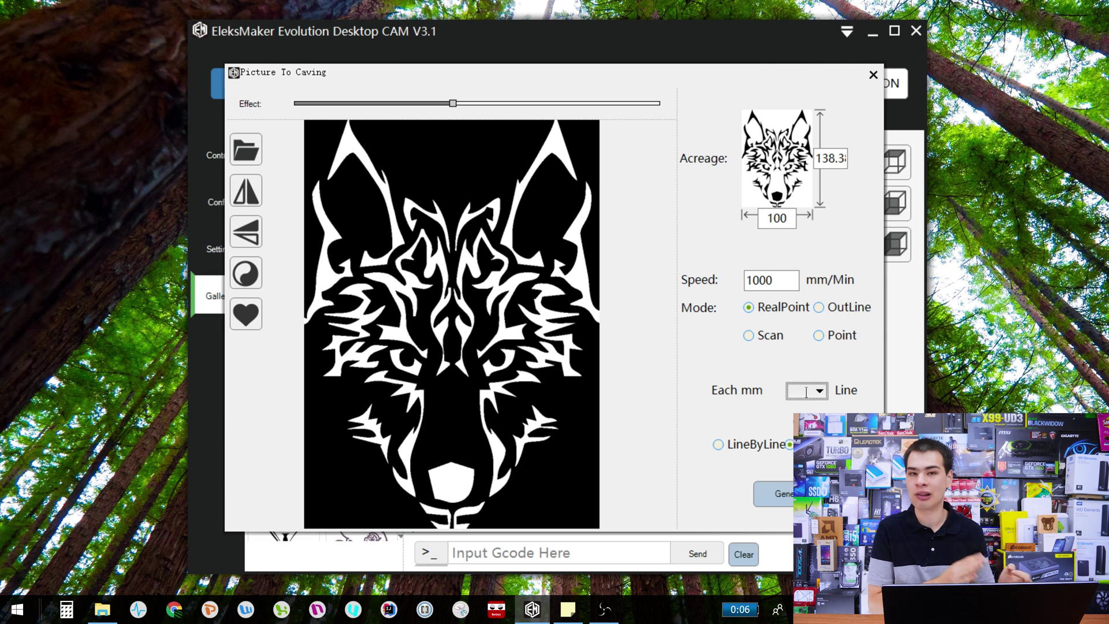
{"action": "type", "text": "15"}
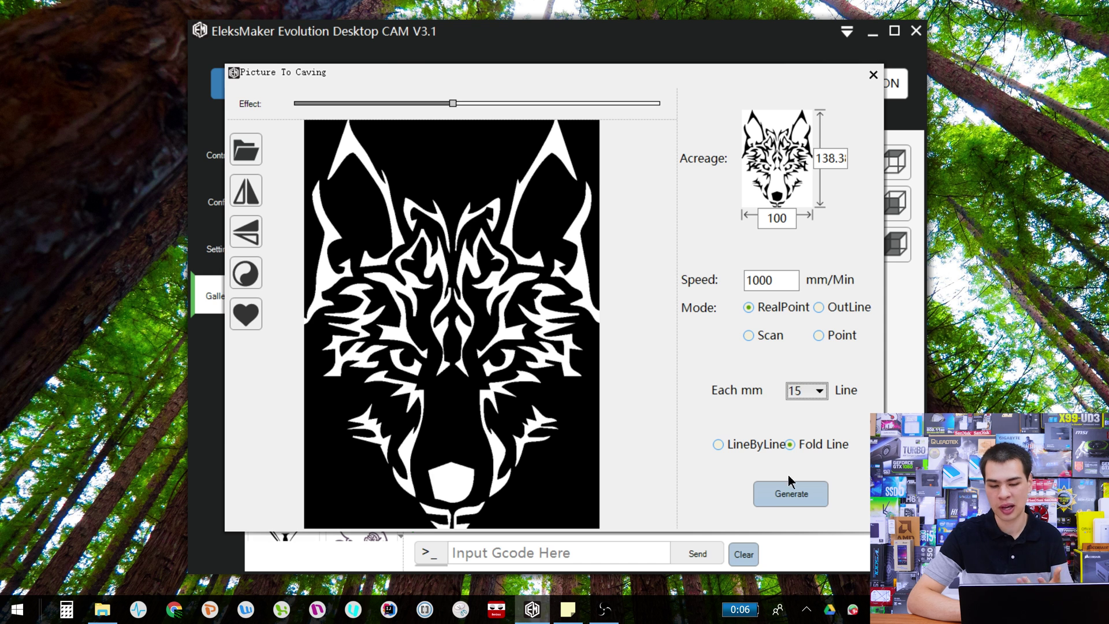
Generate the wolf carving, continuing past the exception dialog, and fit the result in the work area
{"action": "left_click", "coordinate": [783, 494]}
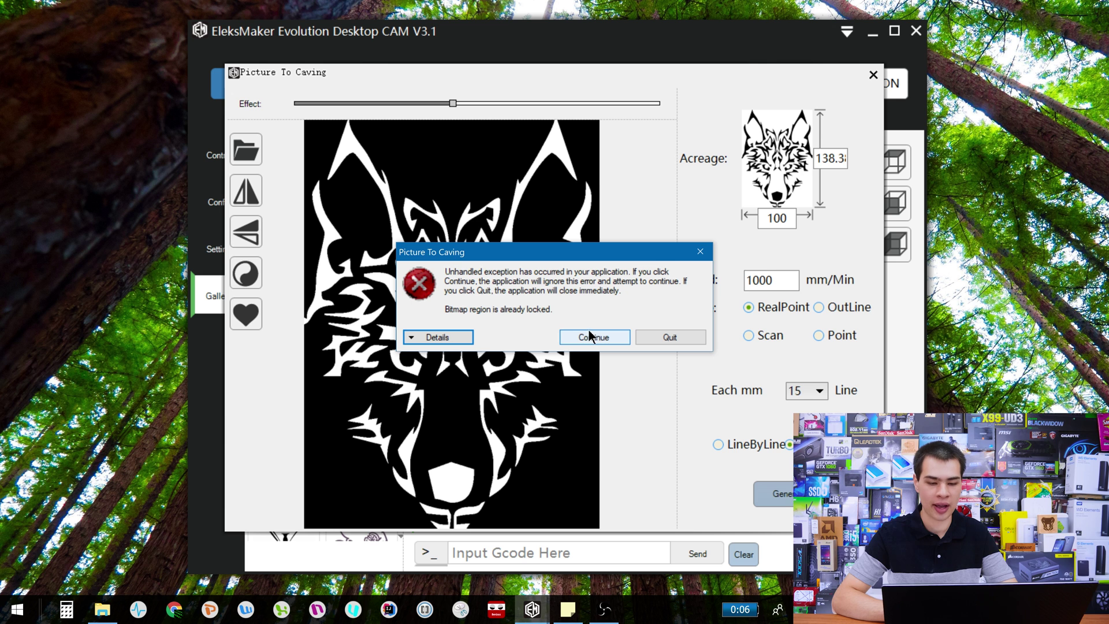
{"action": "left_click", "coordinate": [588, 337]}
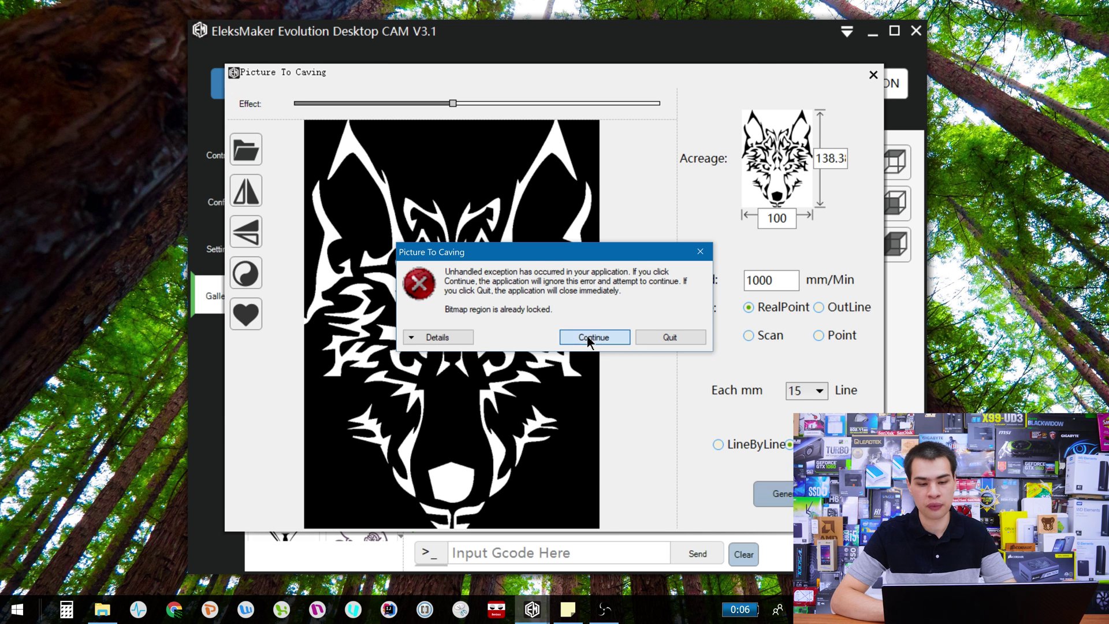
{"action": "scroll", "coordinate": [647, 293], "scroll_direction": "up", "scroll_amount": 5}
{"action": "scroll", "coordinate": [647, 294], "scroll_direction": "down", "scroll_amount": 3}
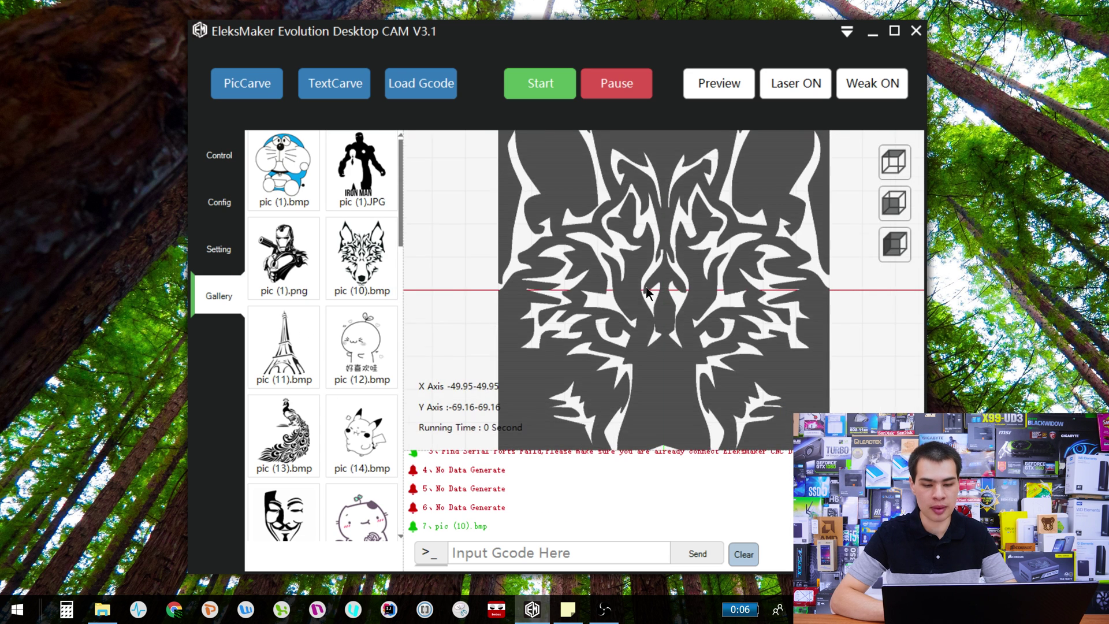
{"action": "scroll", "coordinate": [647, 293], "scroll_direction": "down", "scroll_amount": 2}
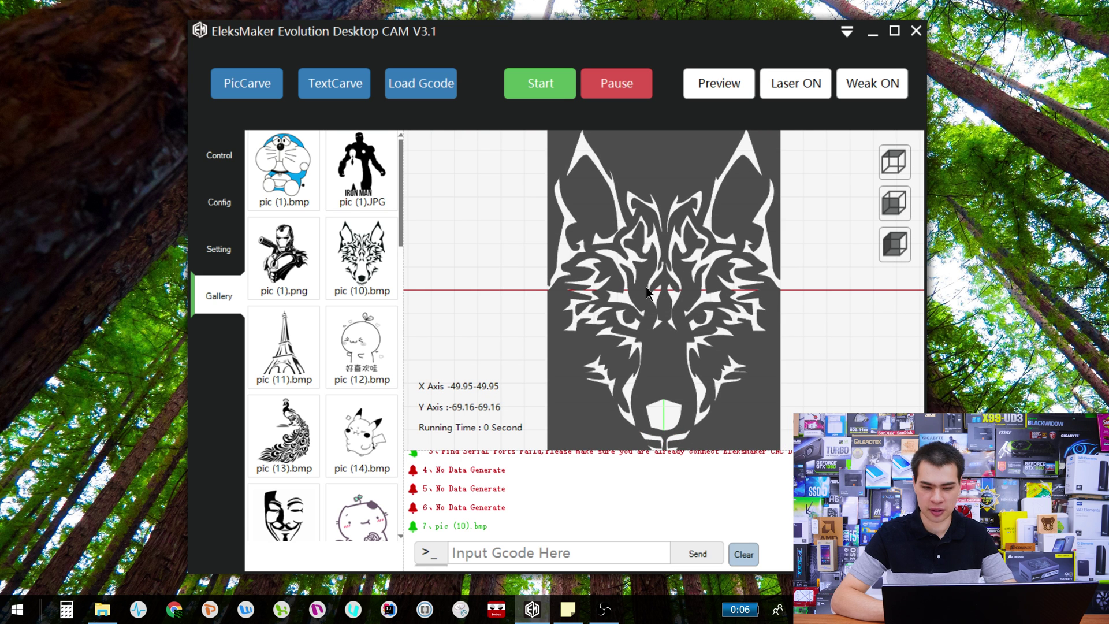
{"action": "scroll", "coordinate": [647, 293], "scroll_direction": "down", "scroll_amount": 1}
Return to the machine movement controls and examine the wolf carving from the different preset view angles, finishing in the top view
{"action": "left_click", "coordinate": [219, 155]}
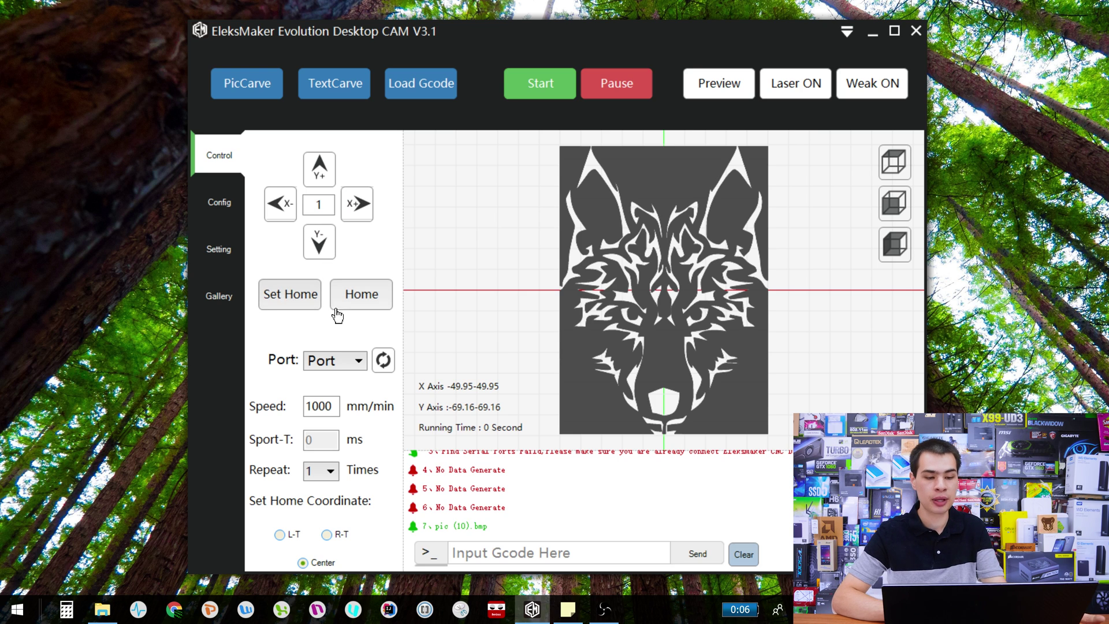
{"action": "left_click", "coordinate": [320, 245]}
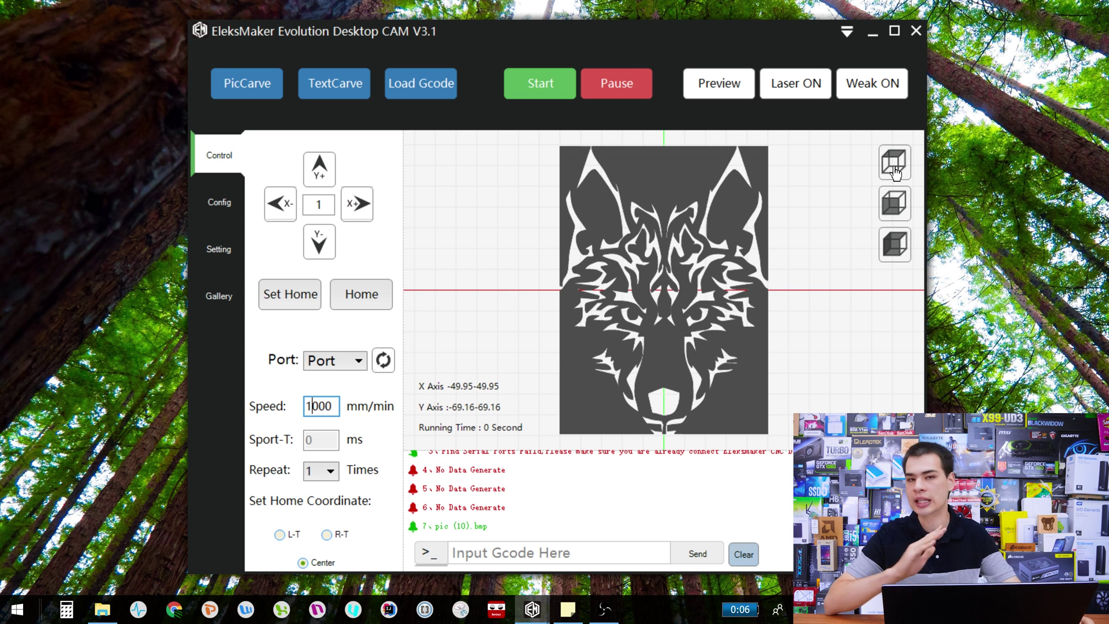
{"action": "left_click", "coordinate": [904, 209]}
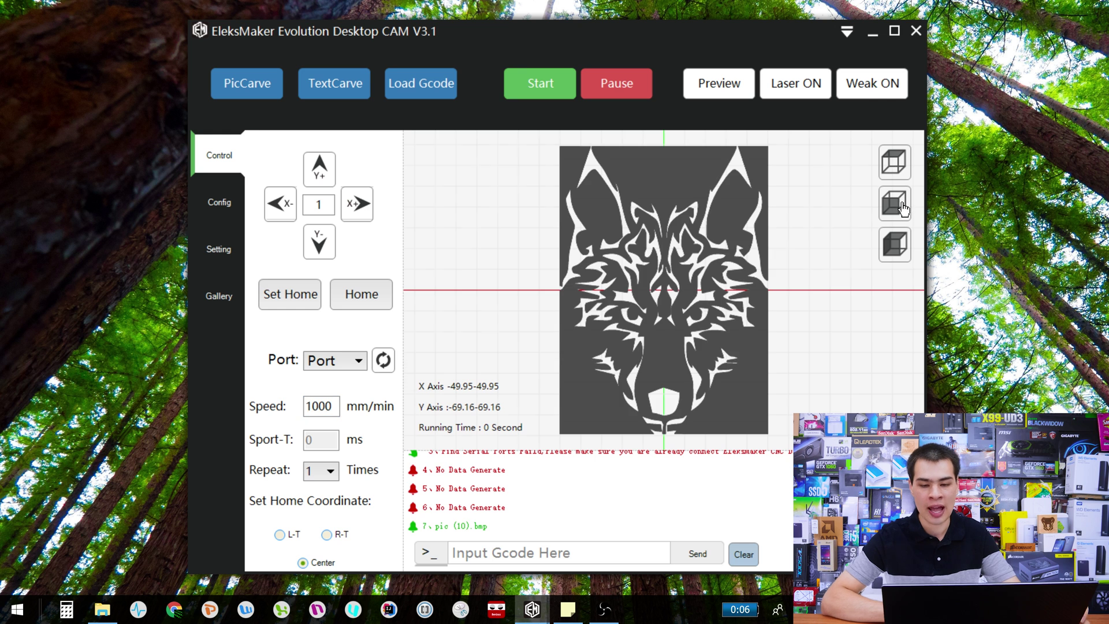
{"action": "left_click", "coordinate": [898, 247]}
{"action": "left_click", "coordinate": [896, 219]}
{"action": "left_click", "coordinate": [898, 156]}
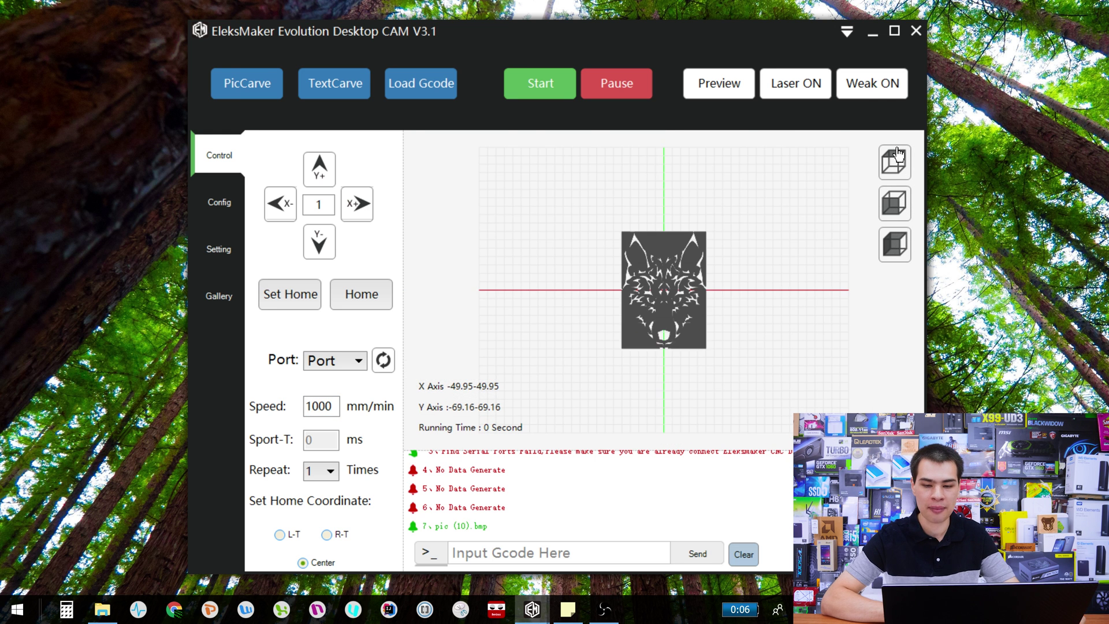
{"action": "scroll", "coordinate": [715, 284], "scroll_direction": "up", "scroll_amount": 2}
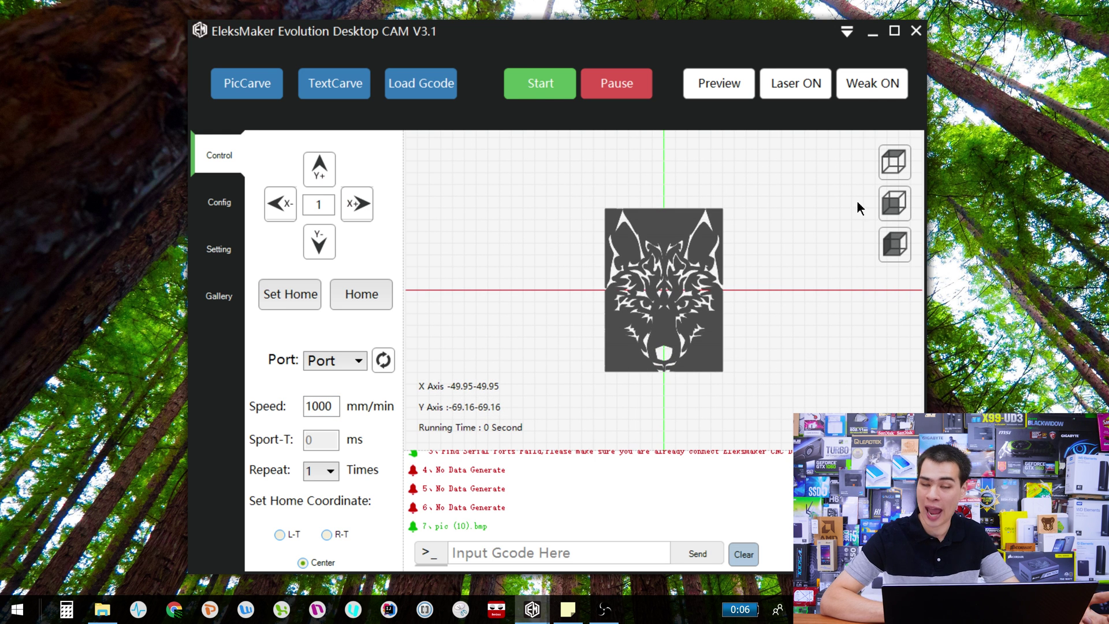
{"action": "left_click", "coordinate": [895, 205]}
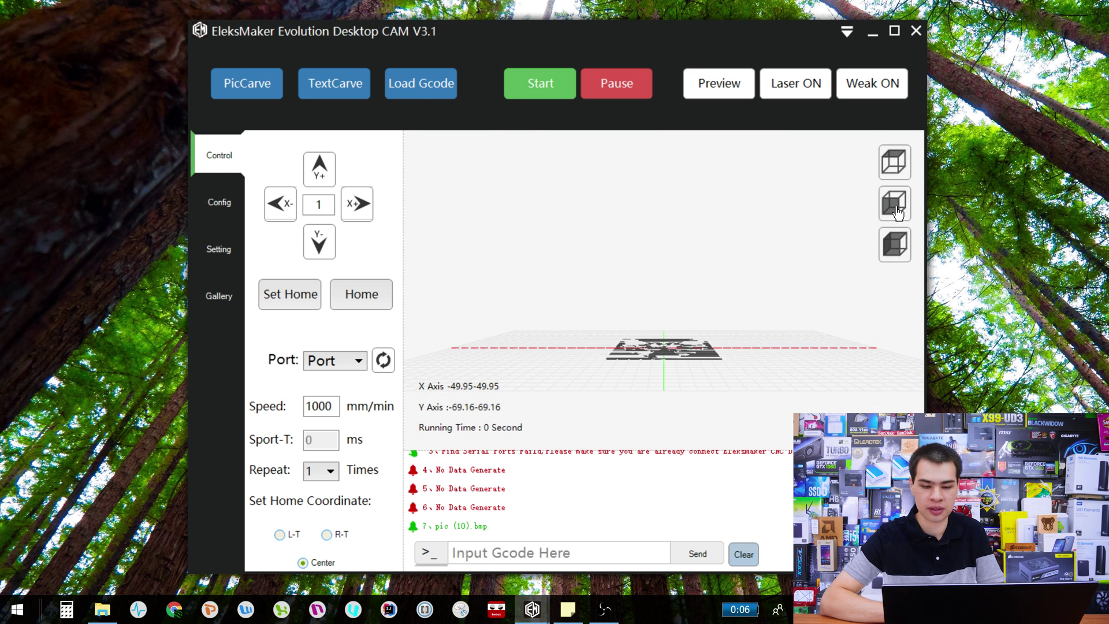
{"action": "left_click", "coordinate": [895, 163]}
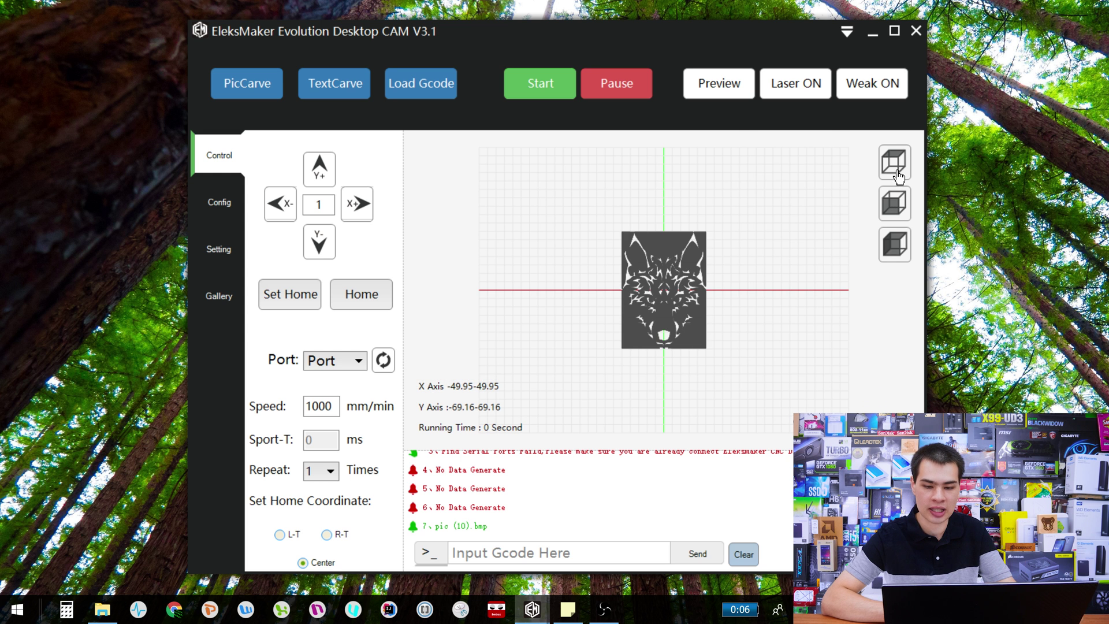